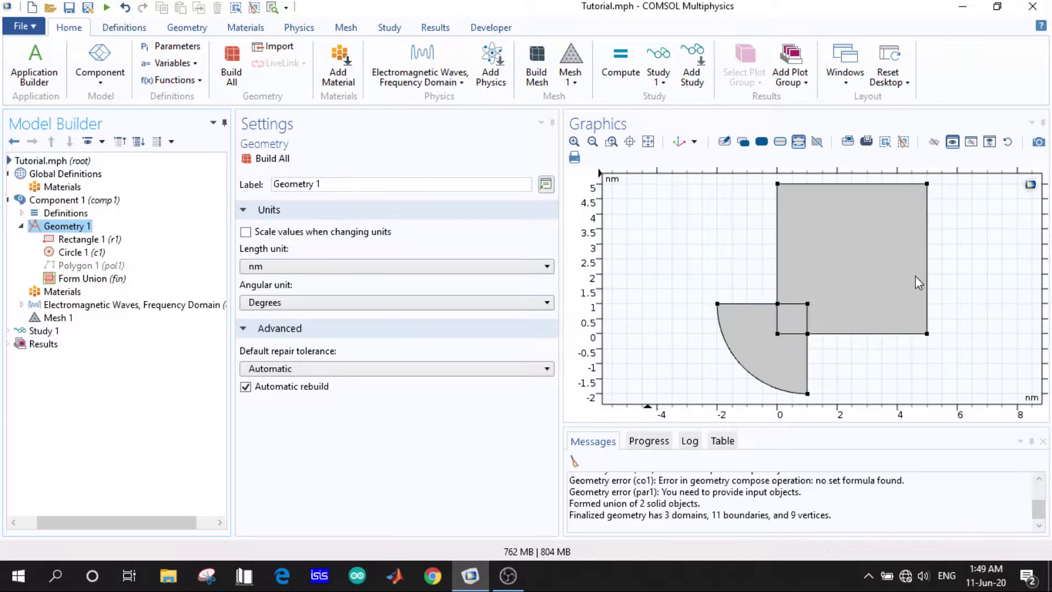
pyautogui.click(752, 334)
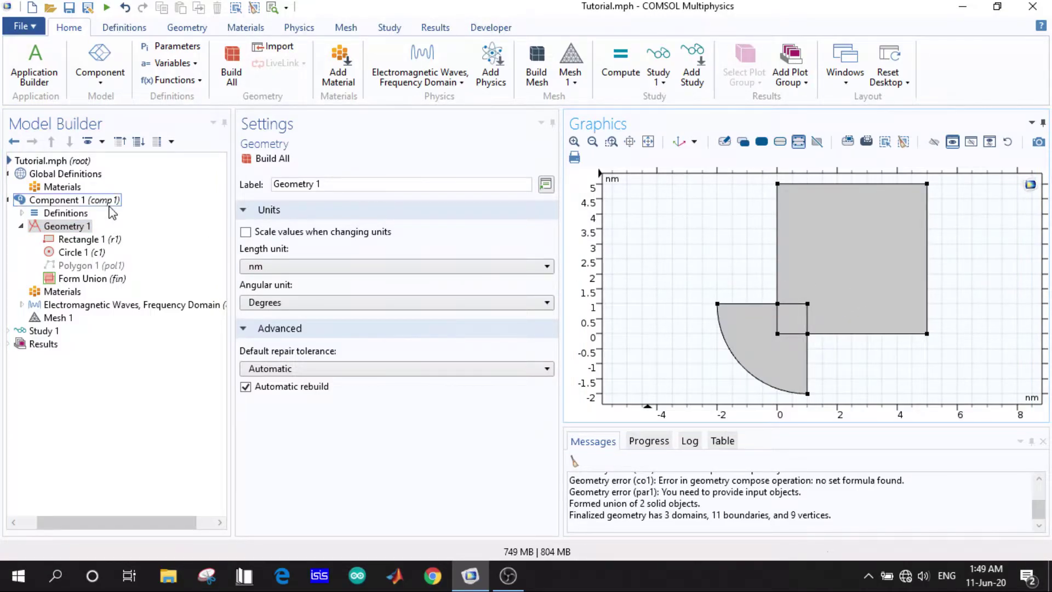
pyautogui.click(78, 229)
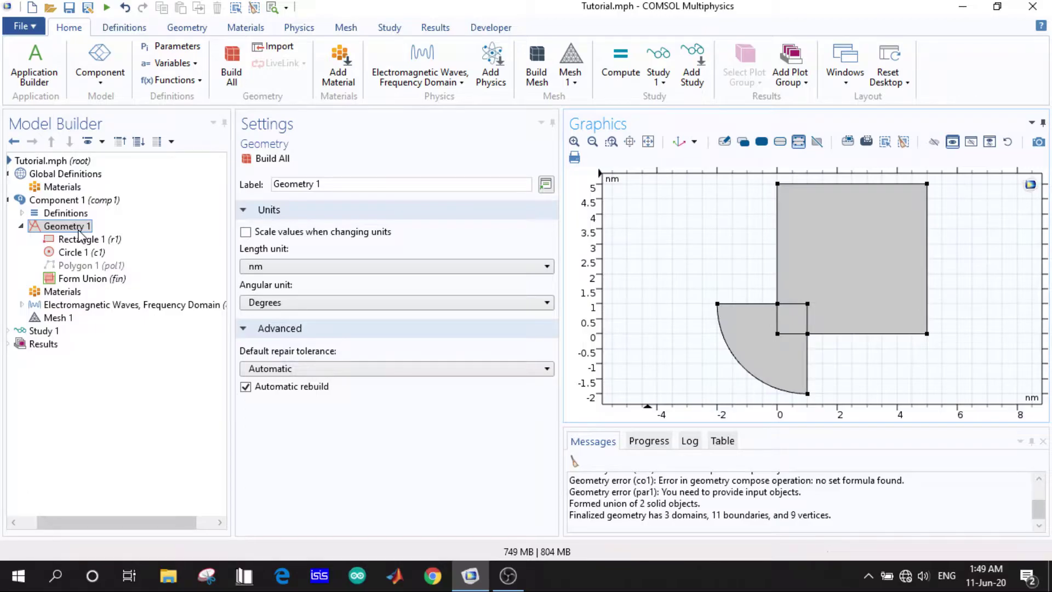
pyautogui.rightClick(78, 229)
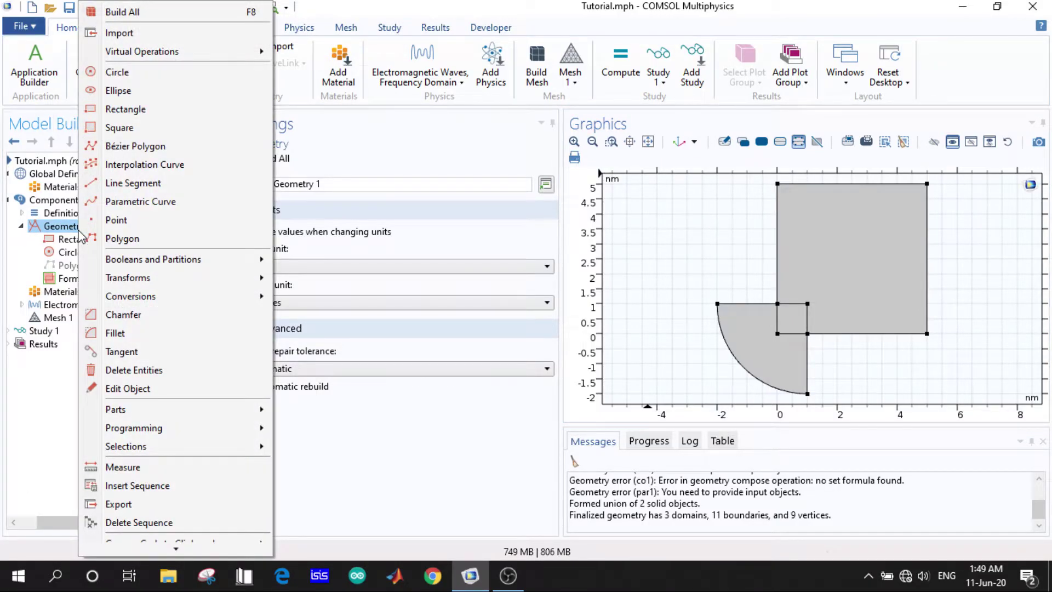
pyautogui.moveTo(159, 263)
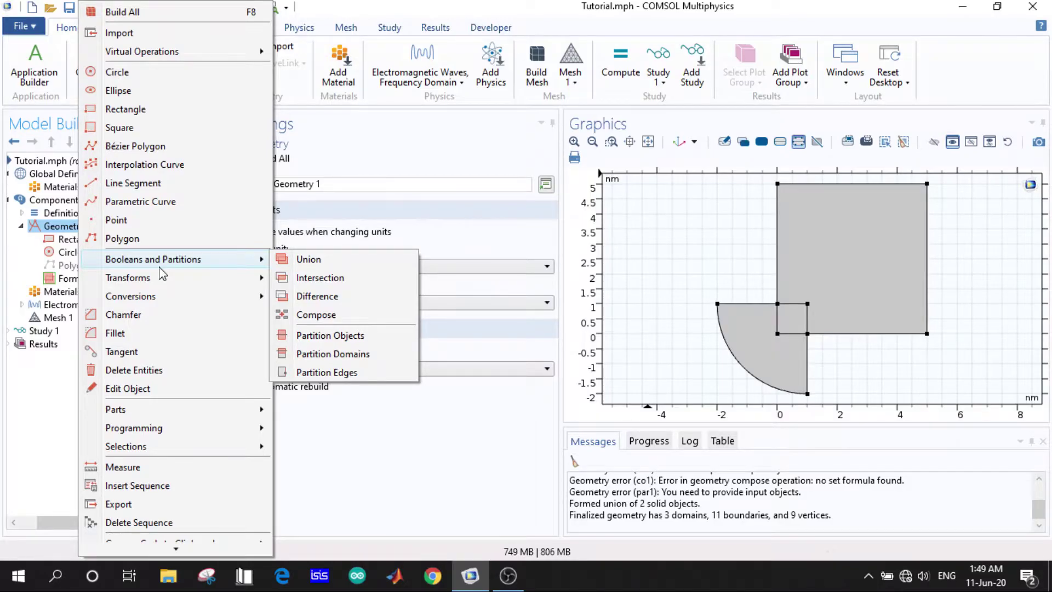
pyautogui.click(445, 533)
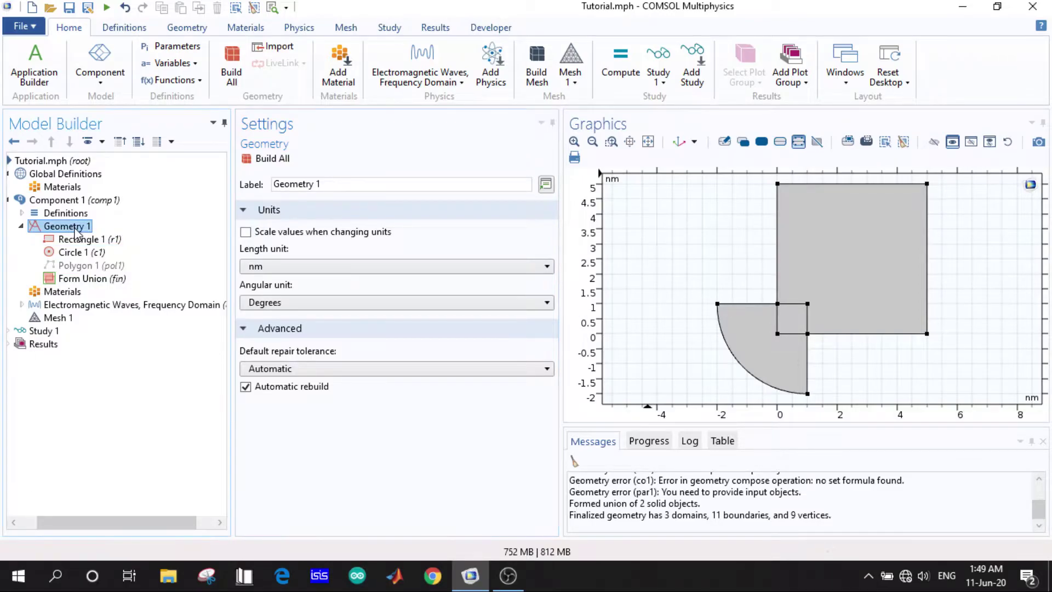
# - Create a Union of the rectangle and the circle sector, exclude interior boundaries, and build all objects
pyautogui.rightClick(77, 229)
pyautogui.moveTo(151, 269)
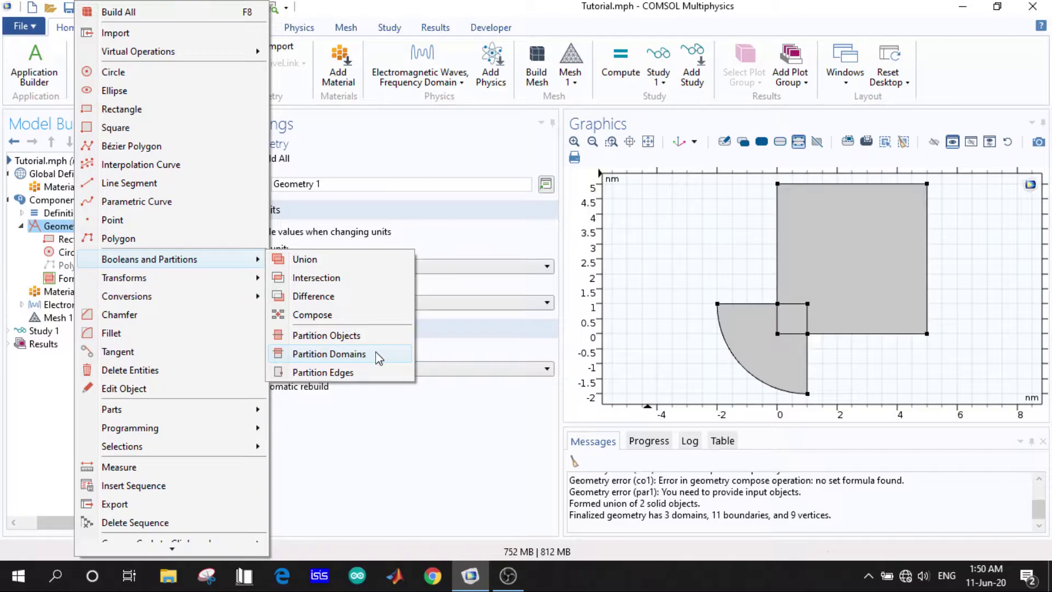
pyautogui.click(328, 262)
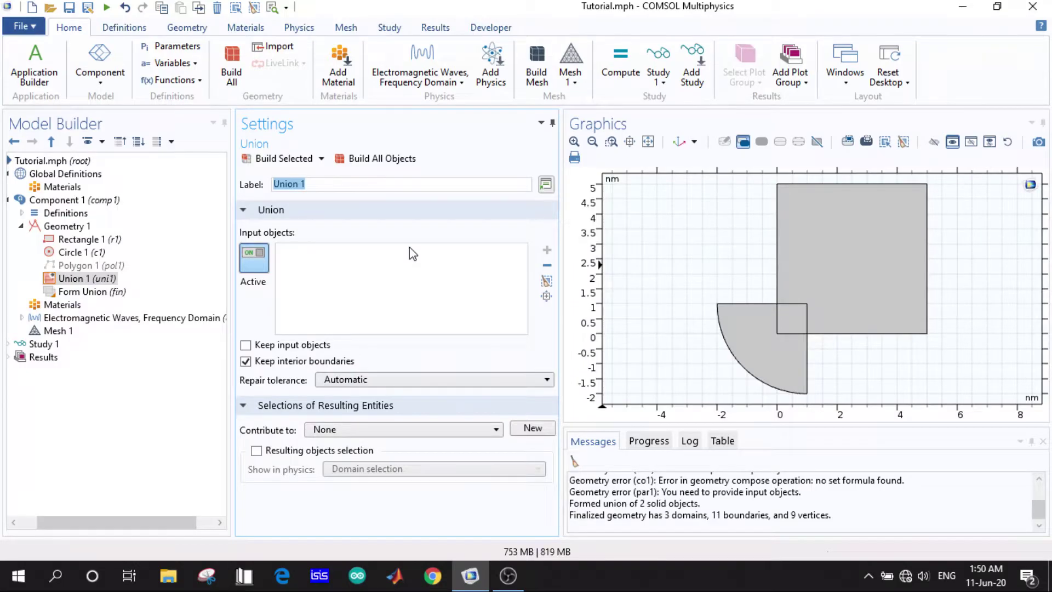
pyautogui.click(831, 236)
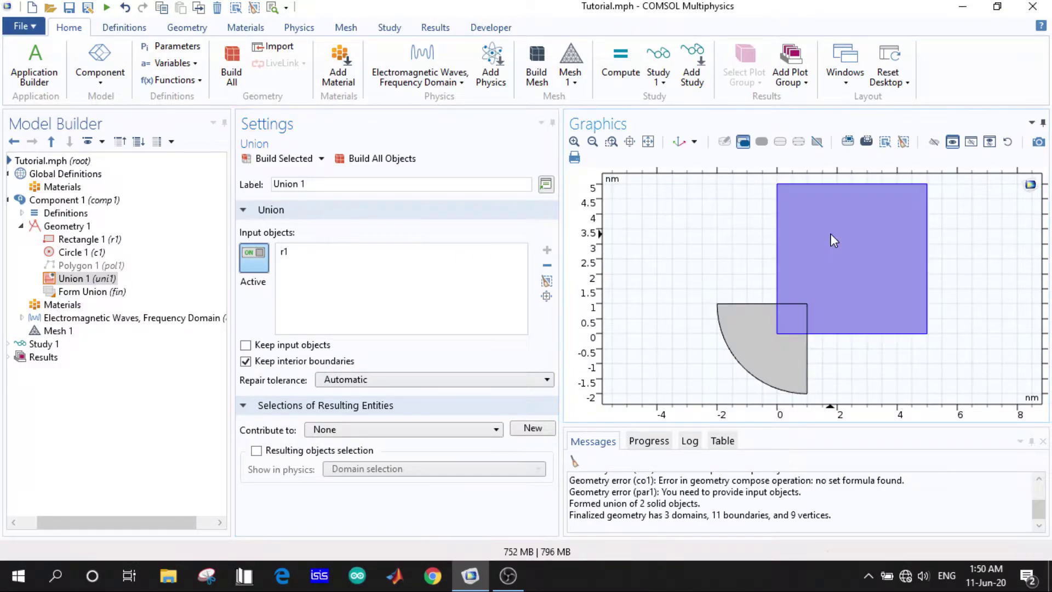
pyautogui.click(791, 361)
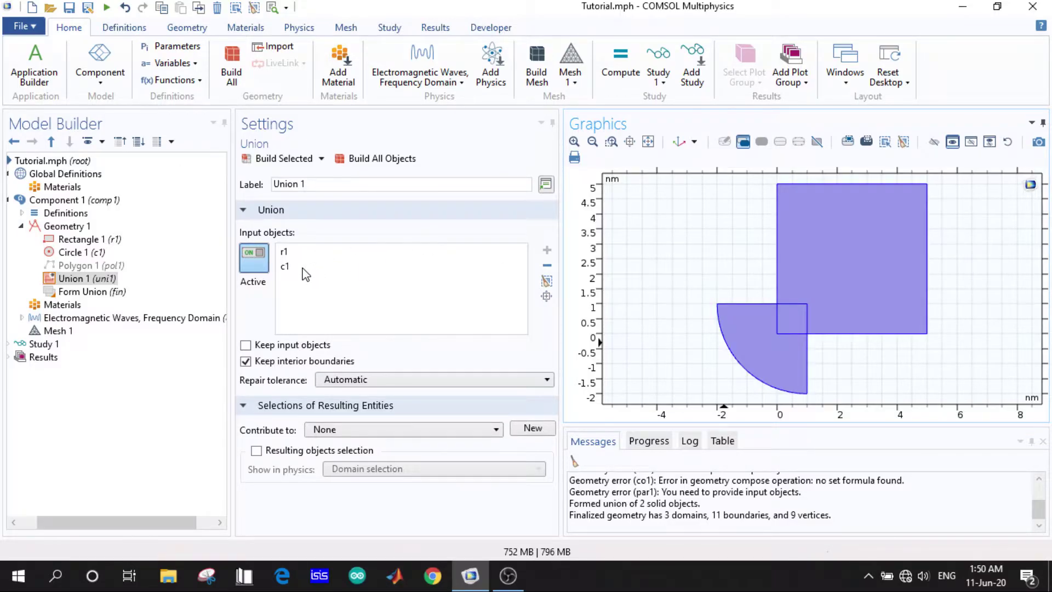
pyautogui.click(404, 157)
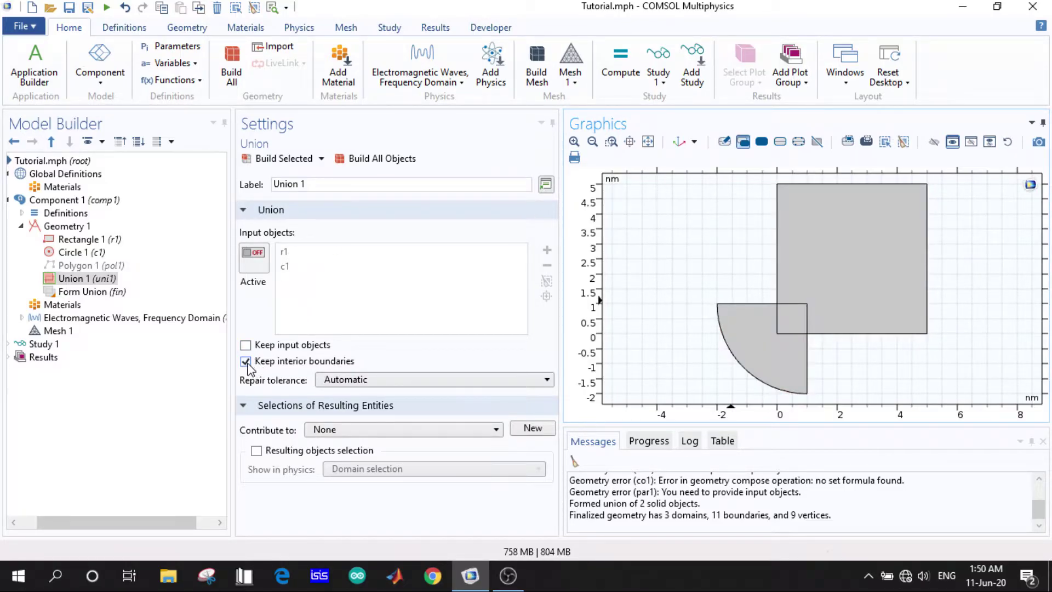
pyautogui.click(246, 361)
pyautogui.click(399, 160)
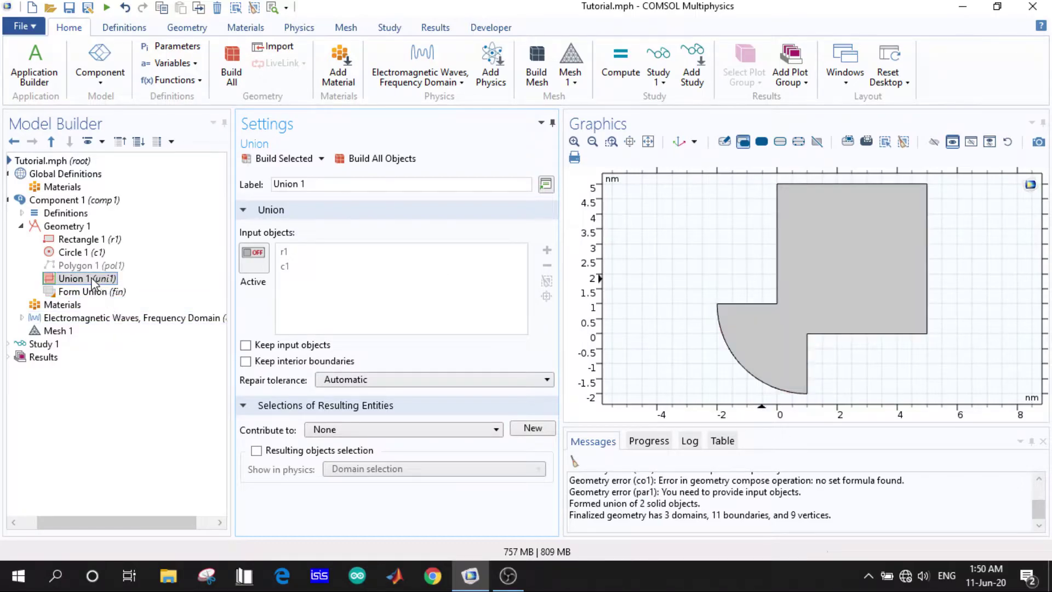
# - Disable the Union 1 operation and rebuild all geometry objects
pyautogui.rightClick(92, 283)
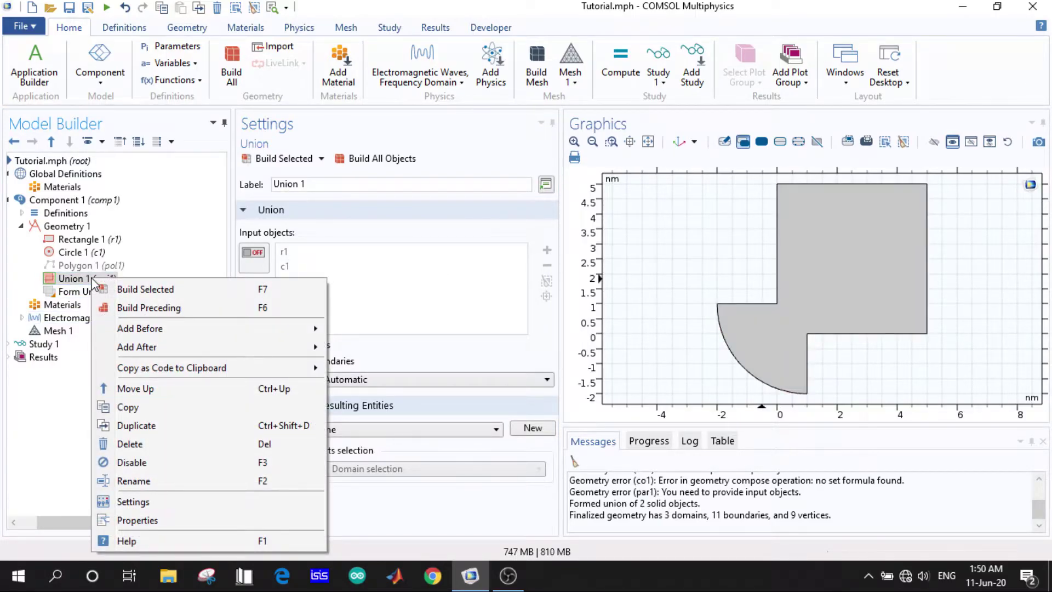
pyautogui.click(142, 466)
pyautogui.click(372, 164)
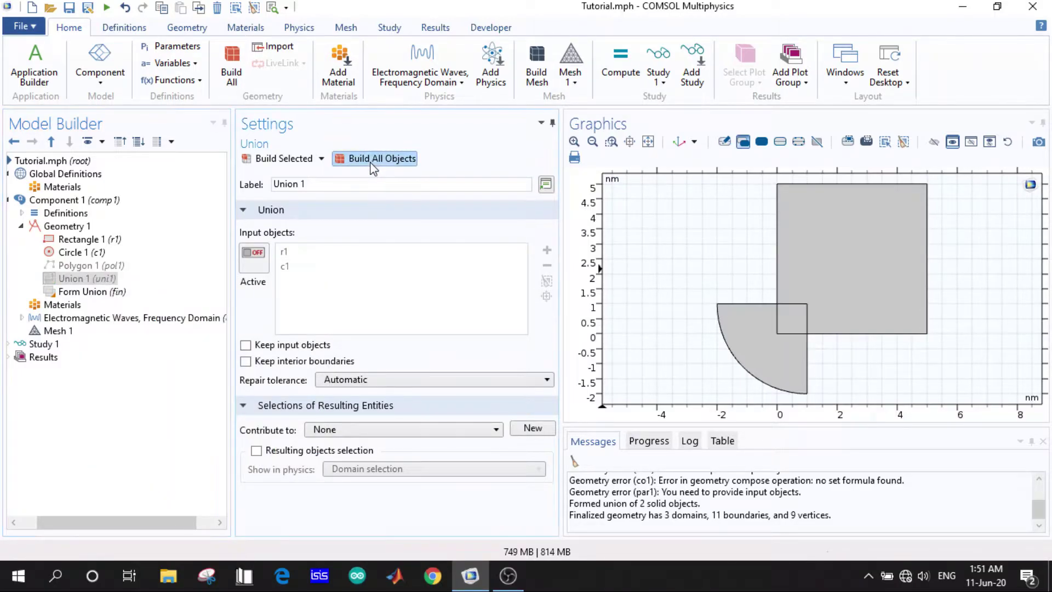
# - Create an Intersection of the rectangle and the circle sector, keeping interior boundaries, and build all objects
pyautogui.rightClick(80, 229)
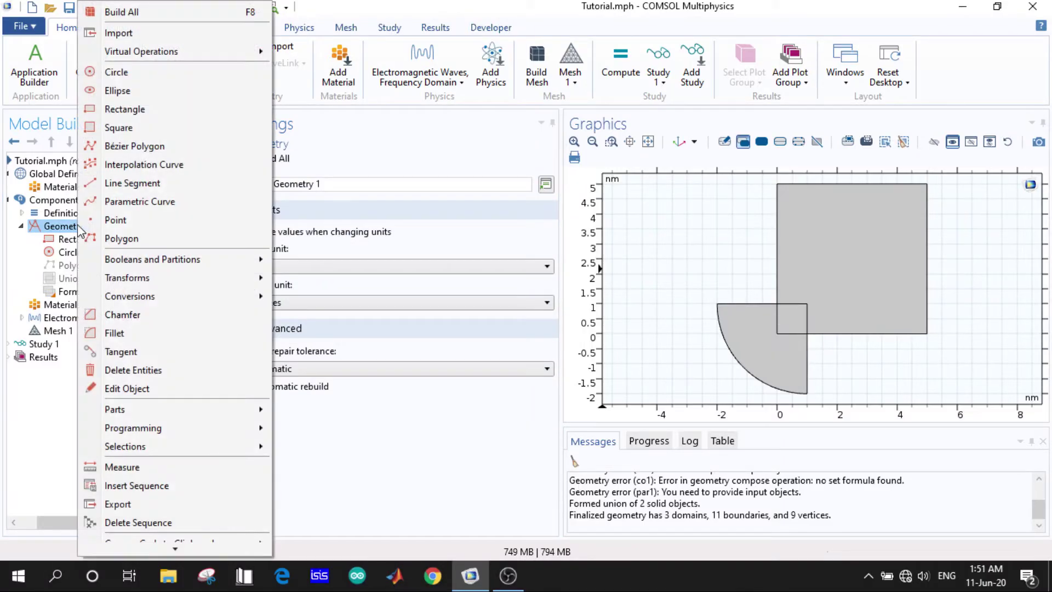
pyautogui.moveTo(142, 262)
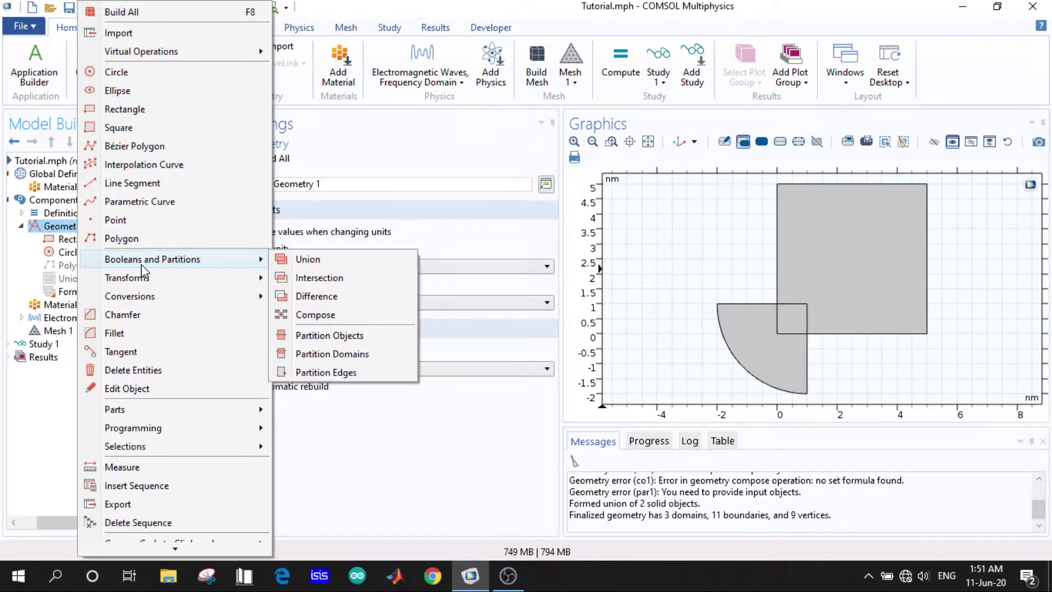
pyautogui.click(341, 278)
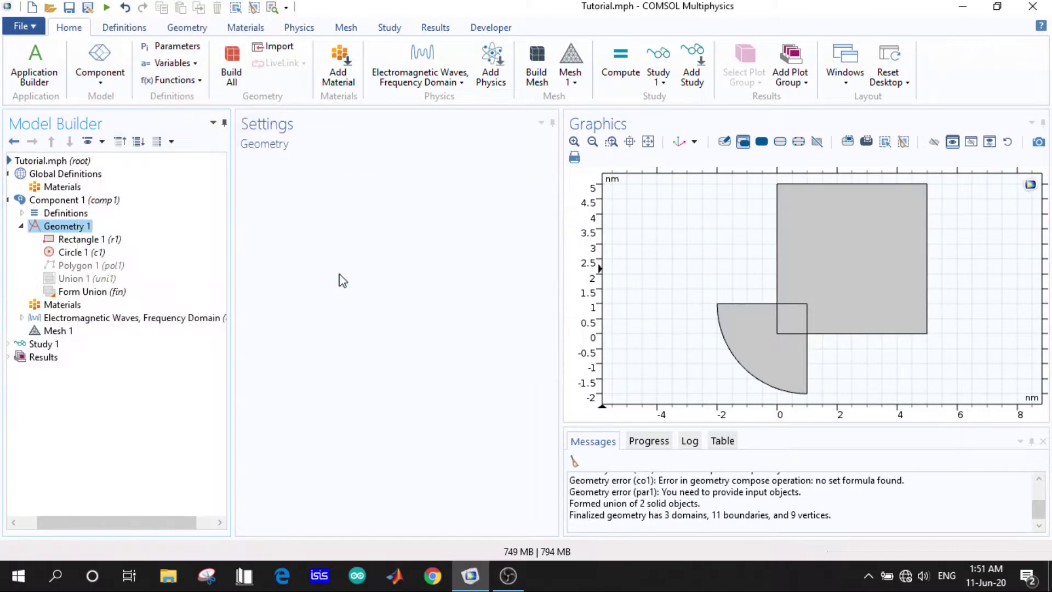
pyautogui.click(860, 243)
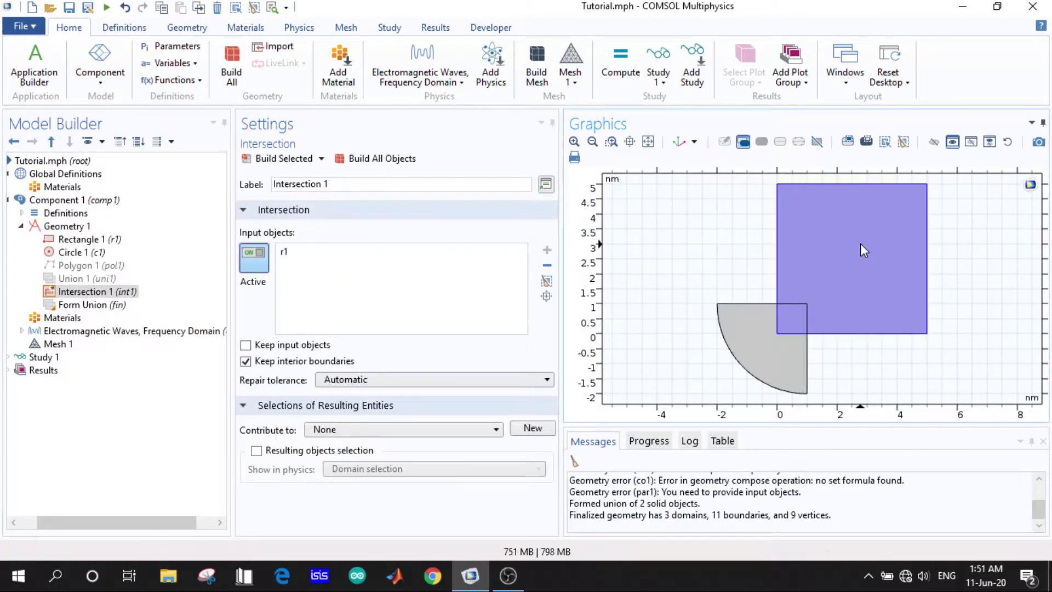
pyautogui.click(790, 366)
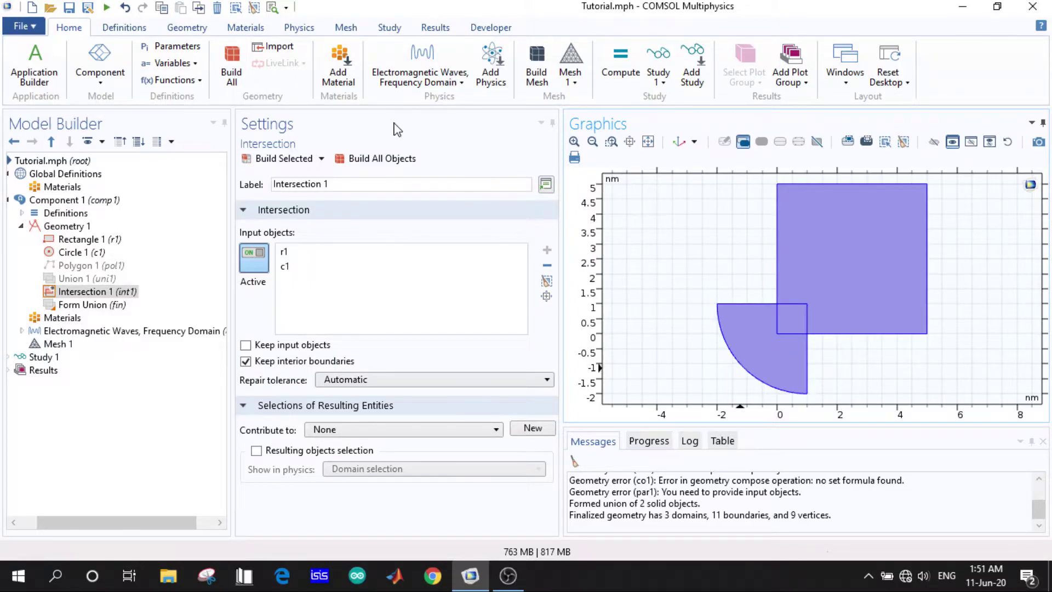
pyautogui.click(403, 161)
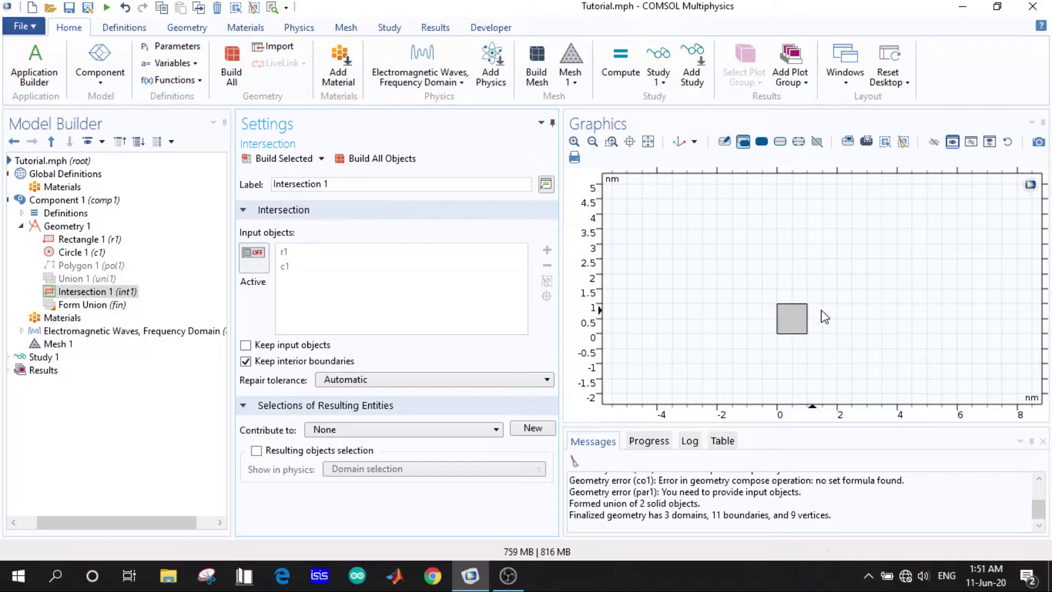
pyautogui.click(790, 317)
pyautogui.click(251, 256)
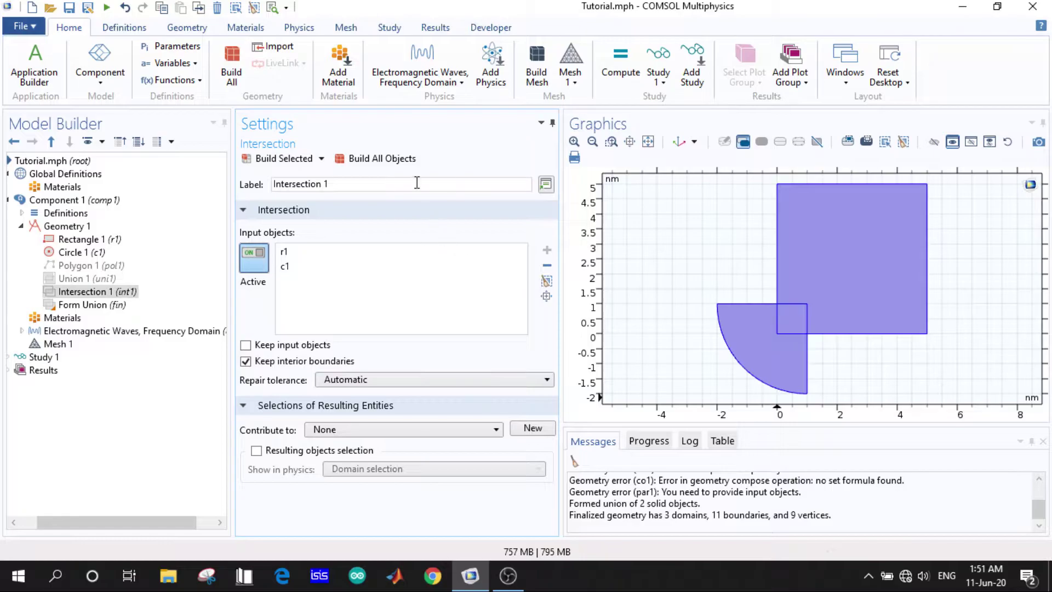
pyautogui.click(404, 163)
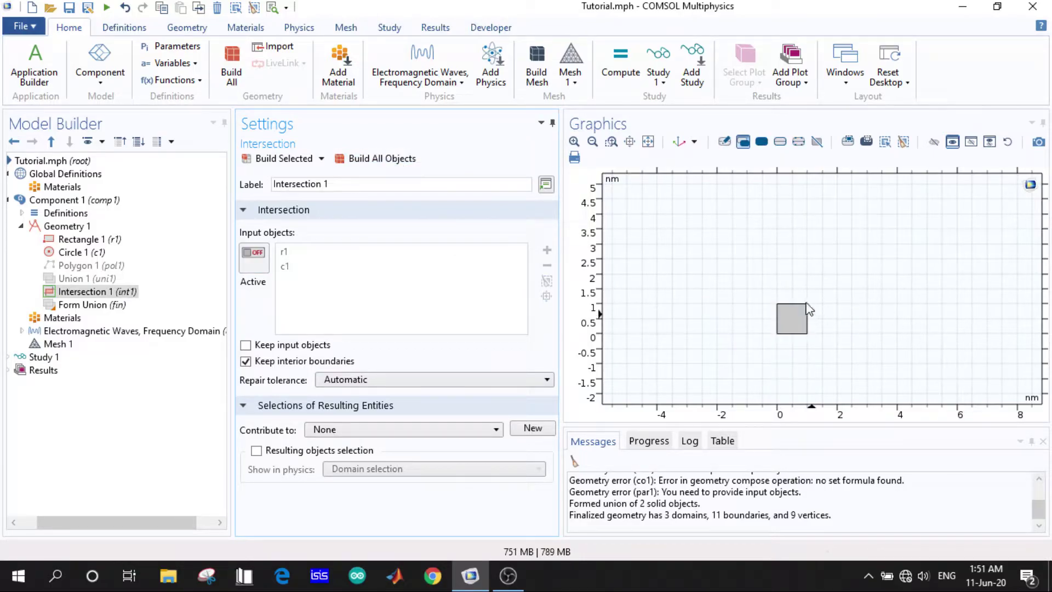
# - Disable the Intersection 1 operation in the geometry sequence
pyautogui.rightClick(104, 295)
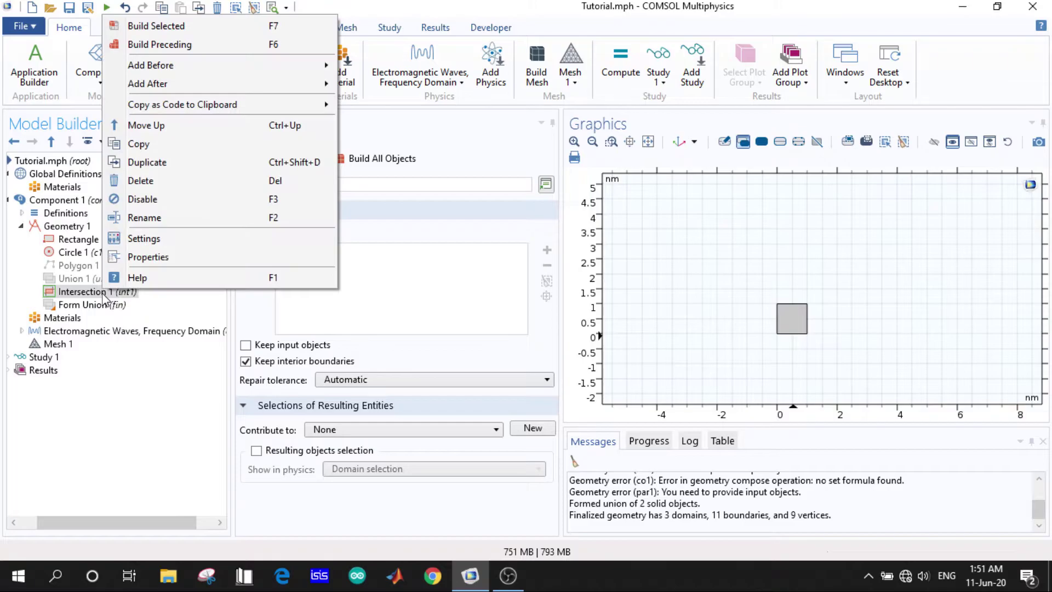
pyautogui.click(141, 200)
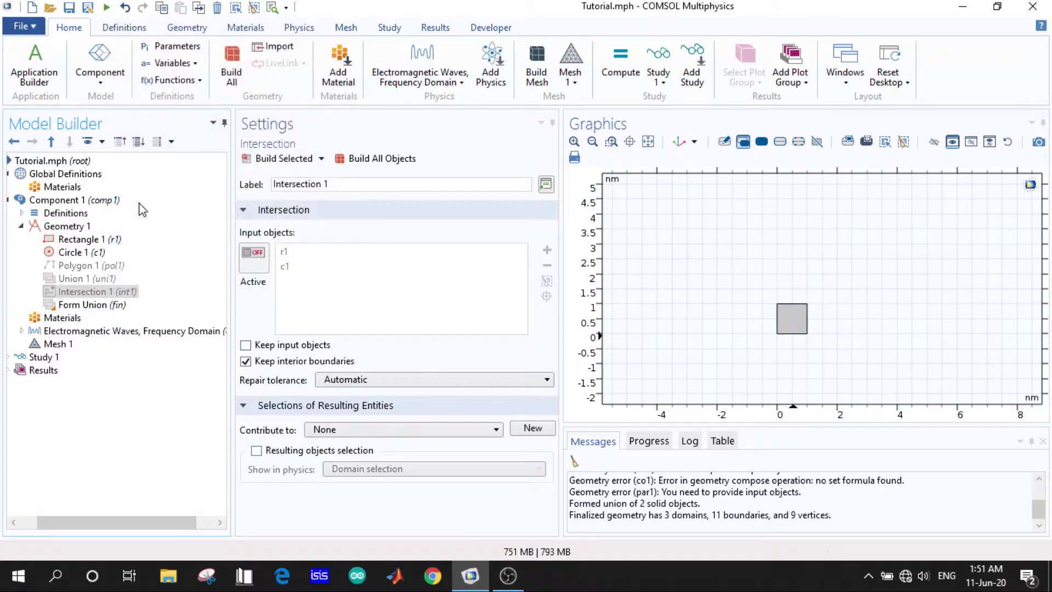
# - Create a Difference that subtracts the circle sector from the rectangle, and build all objects
pyautogui.click(76, 231)
pyautogui.rightClick(75, 230)
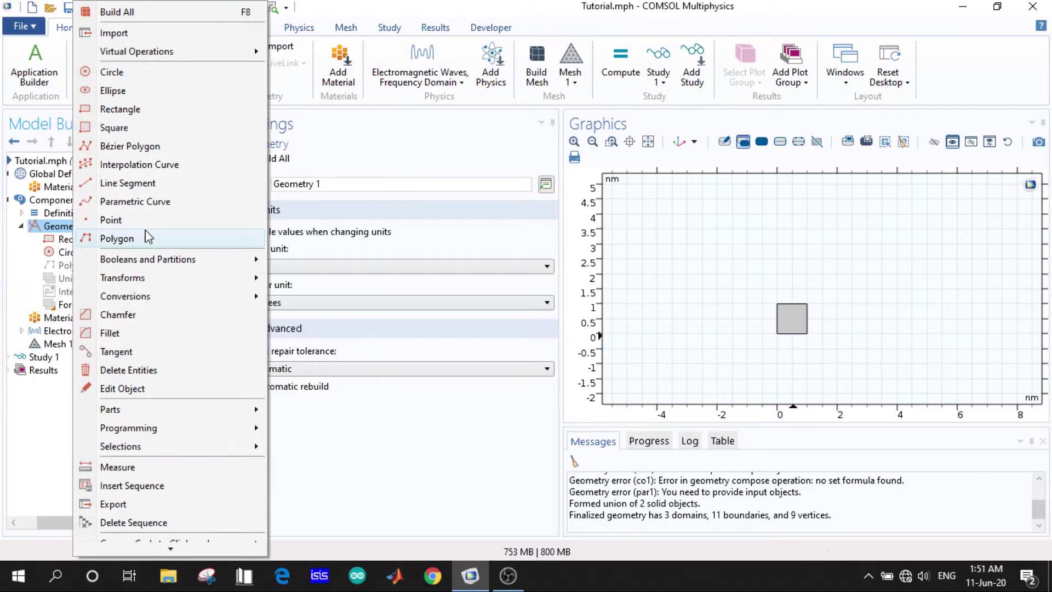
pyautogui.moveTo(188, 265)
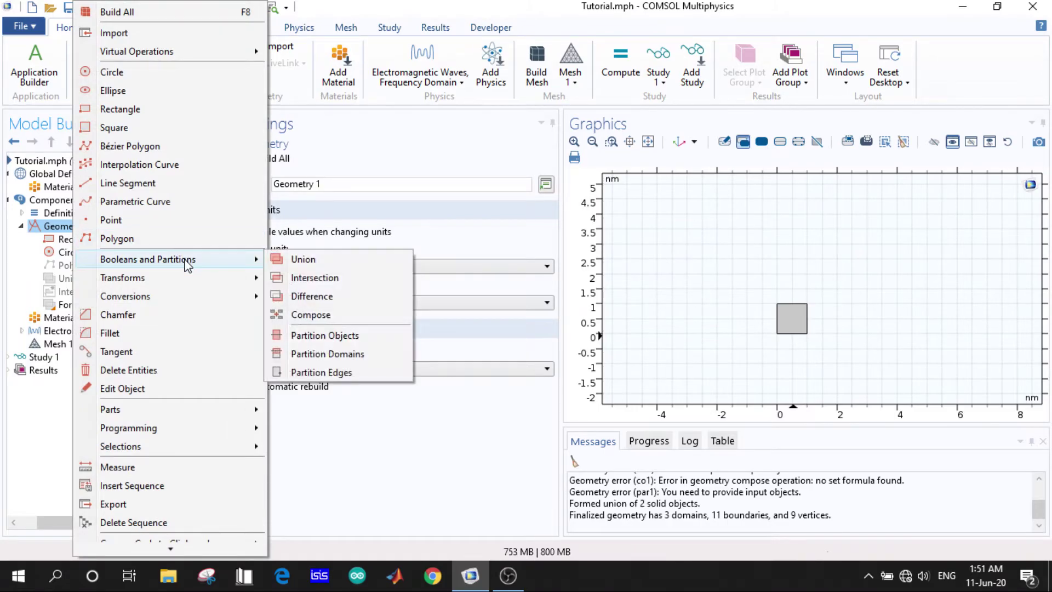
pyautogui.click(340, 299)
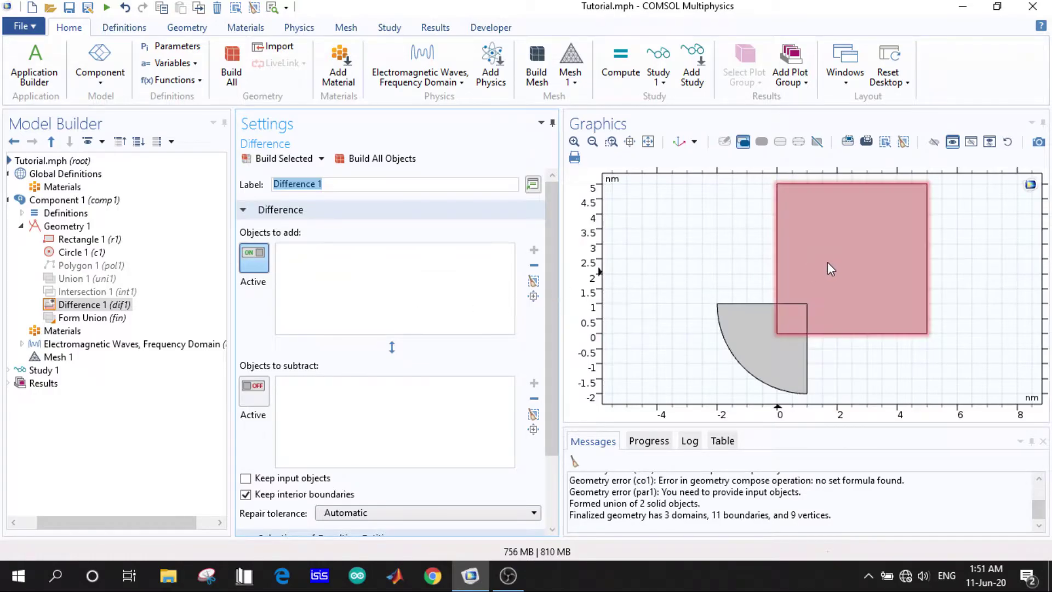
pyautogui.click(361, 311)
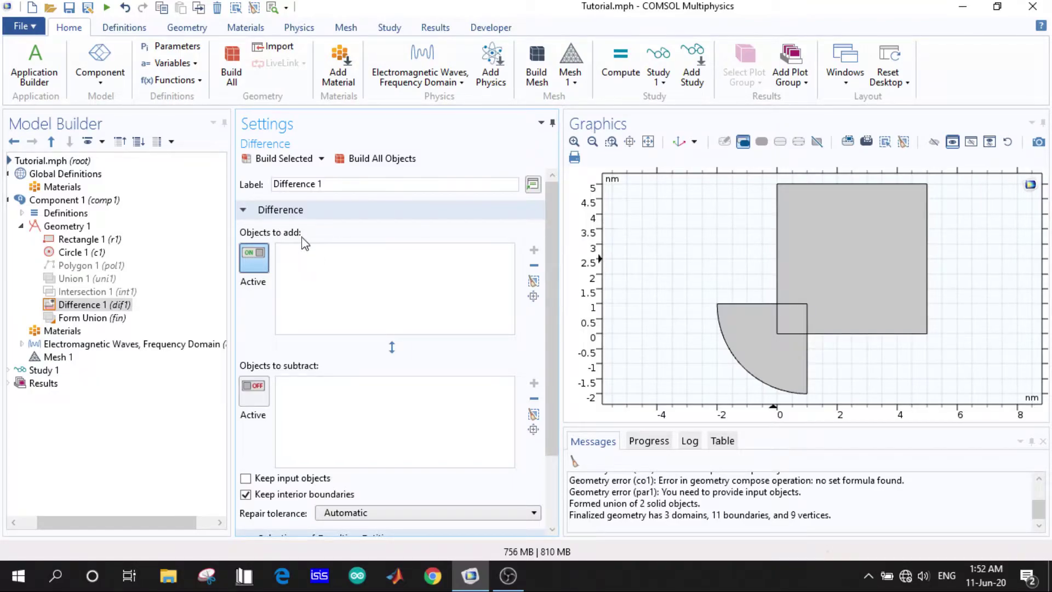
pyautogui.click(840, 245)
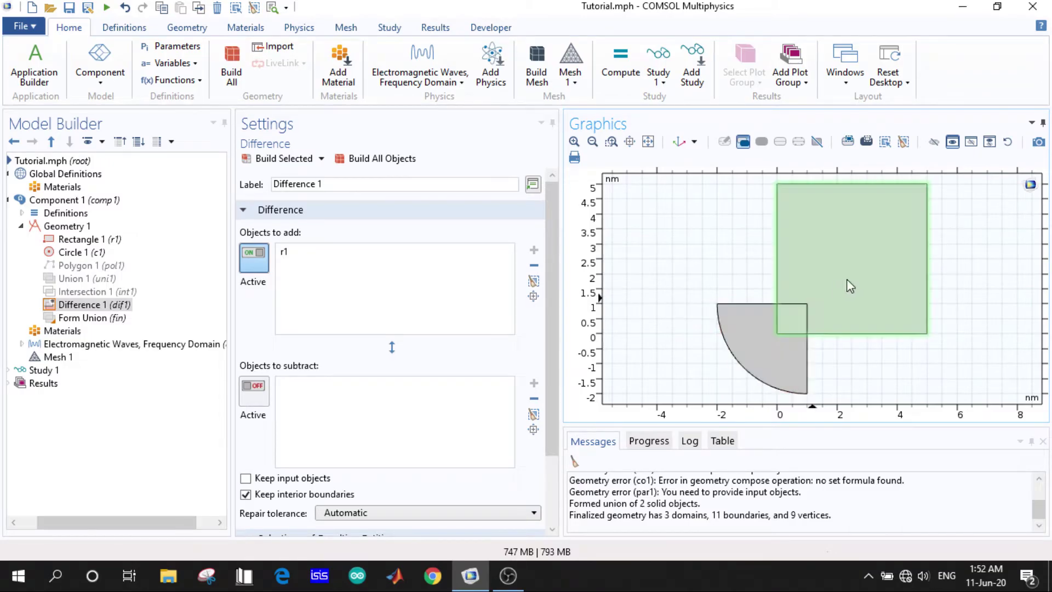
pyautogui.click(265, 386)
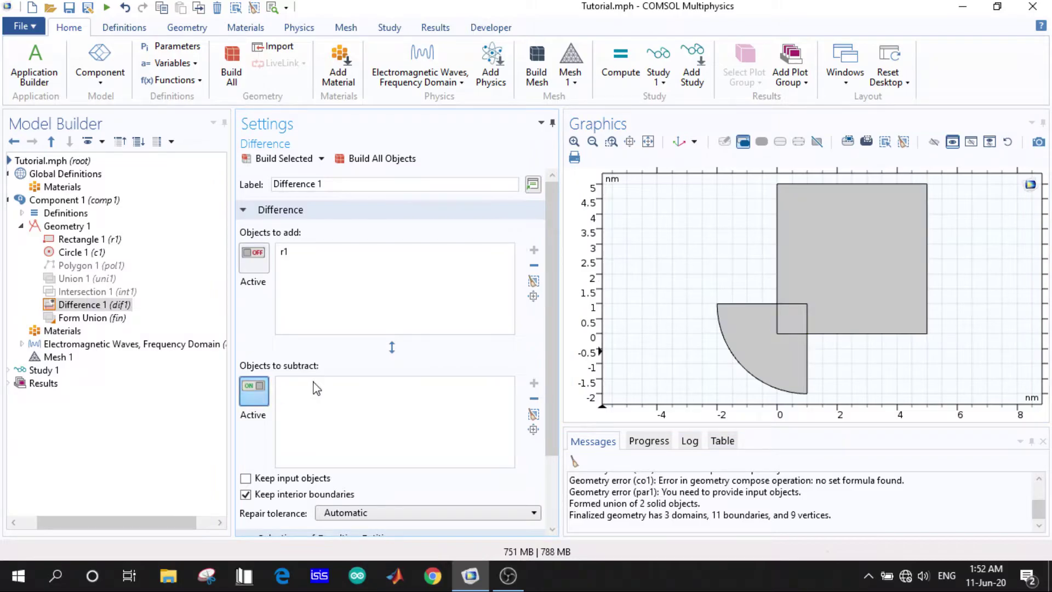
pyautogui.click(787, 363)
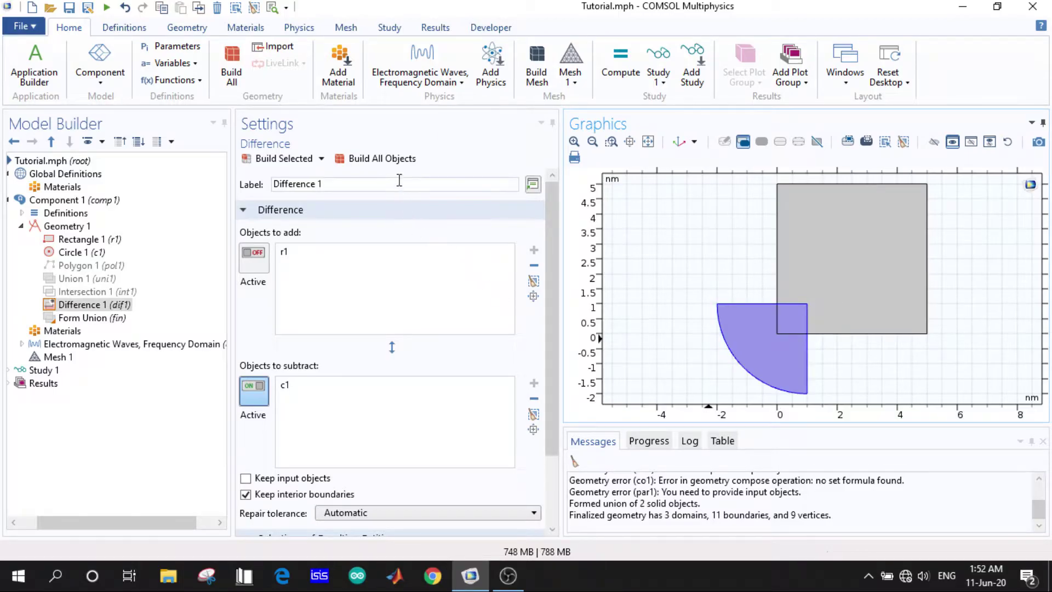
pyautogui.click(396, 163)
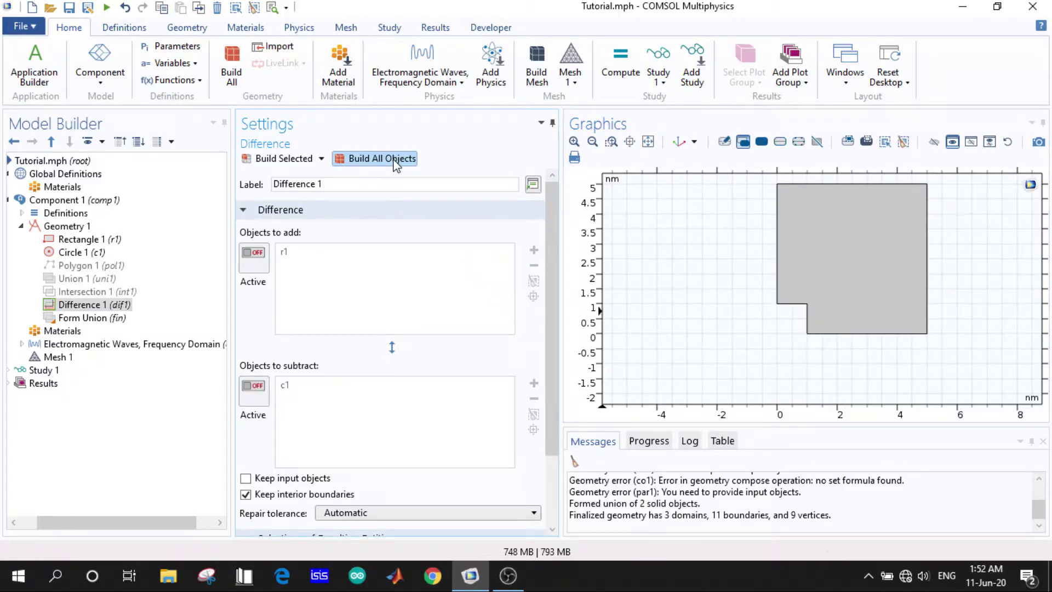
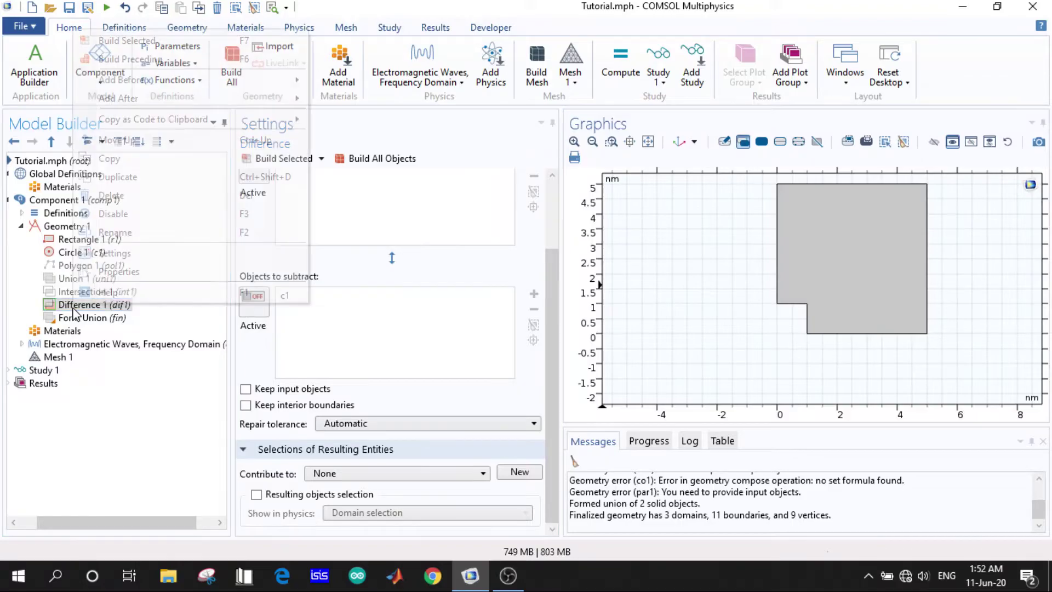
# - Disable the Difference 1 operation in the geometry sequence
pyautogui.click(155, 215)
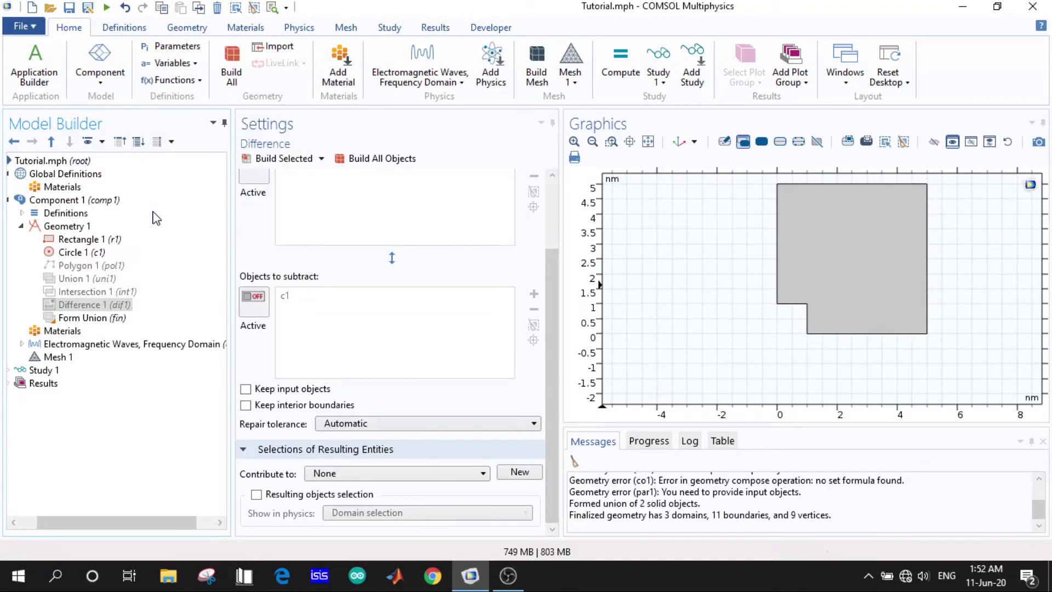
# - Add a Compose operation with the rectangle and the circle sector as input objects, and try to build all objects
pyautogui.click(74, 226)
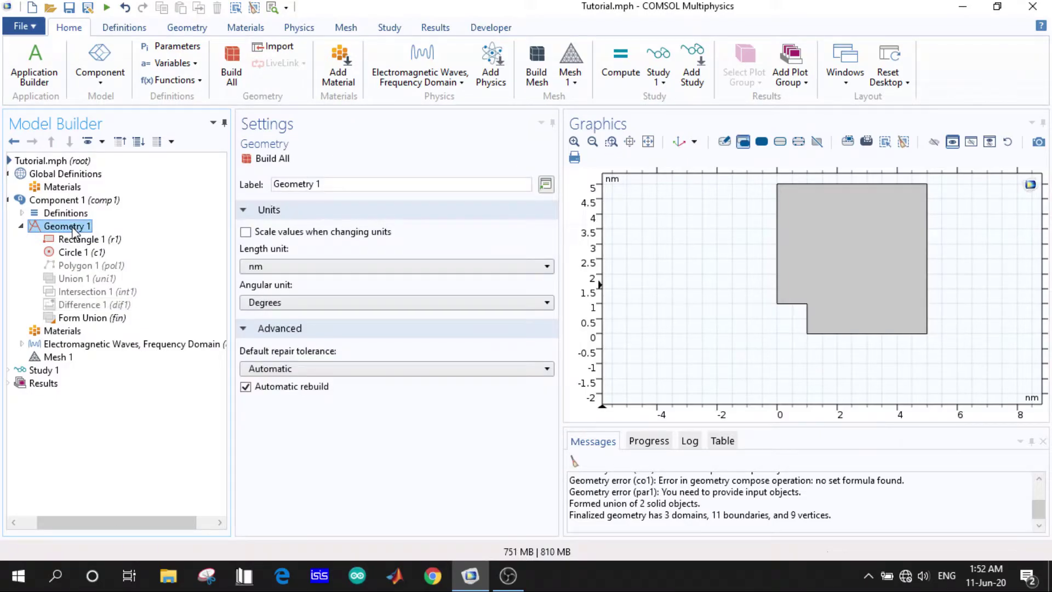
pyautogui.rightClick(74, 227)
pyautogui.moveTo(175, 261)
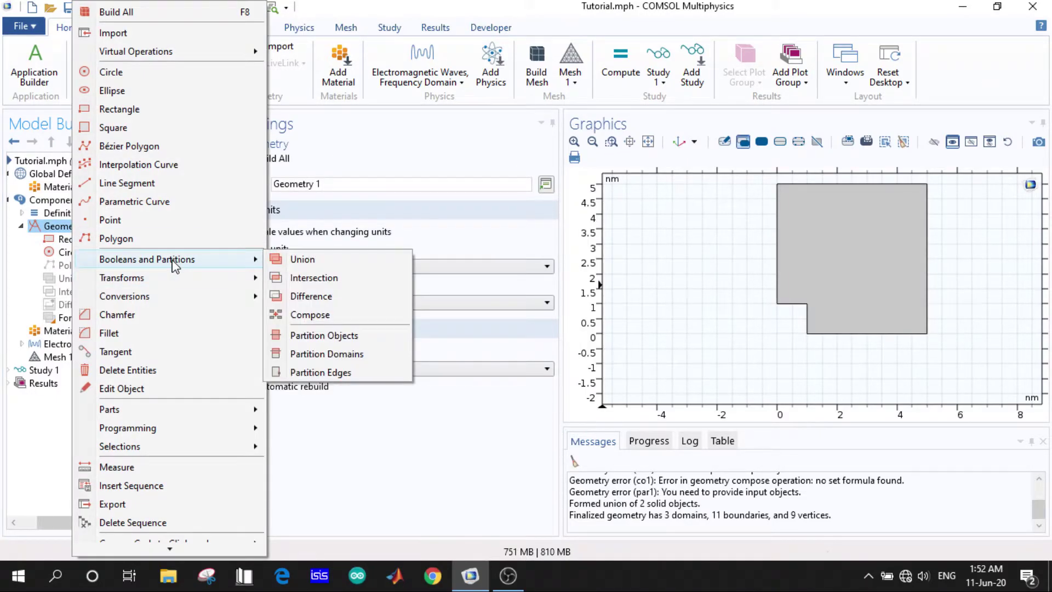
pyautogui.click(332, 316)
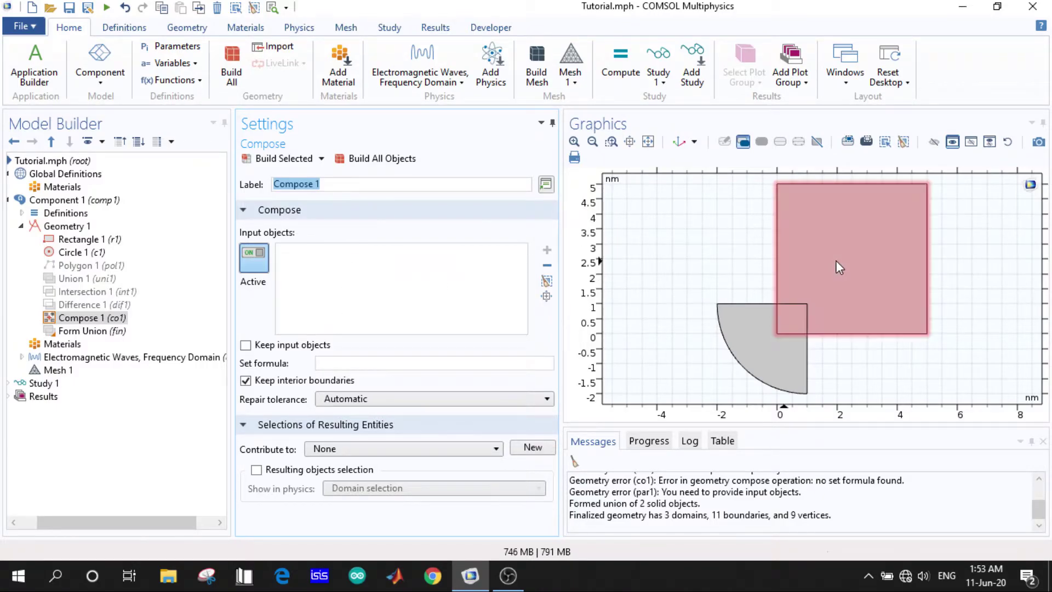
pyautogui.click(856, 261)
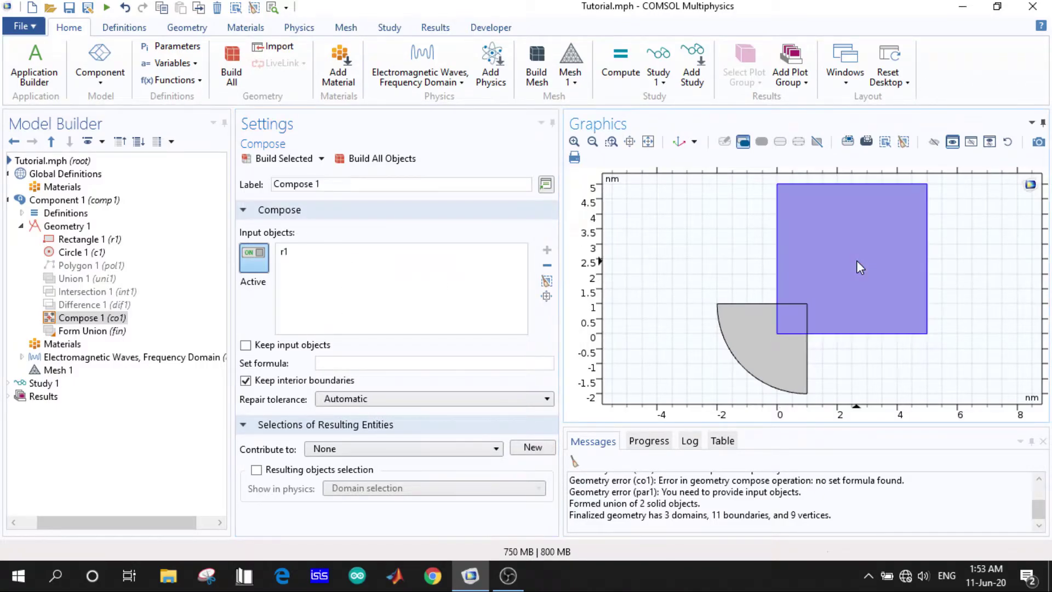
pyautogui.click(761, 334)
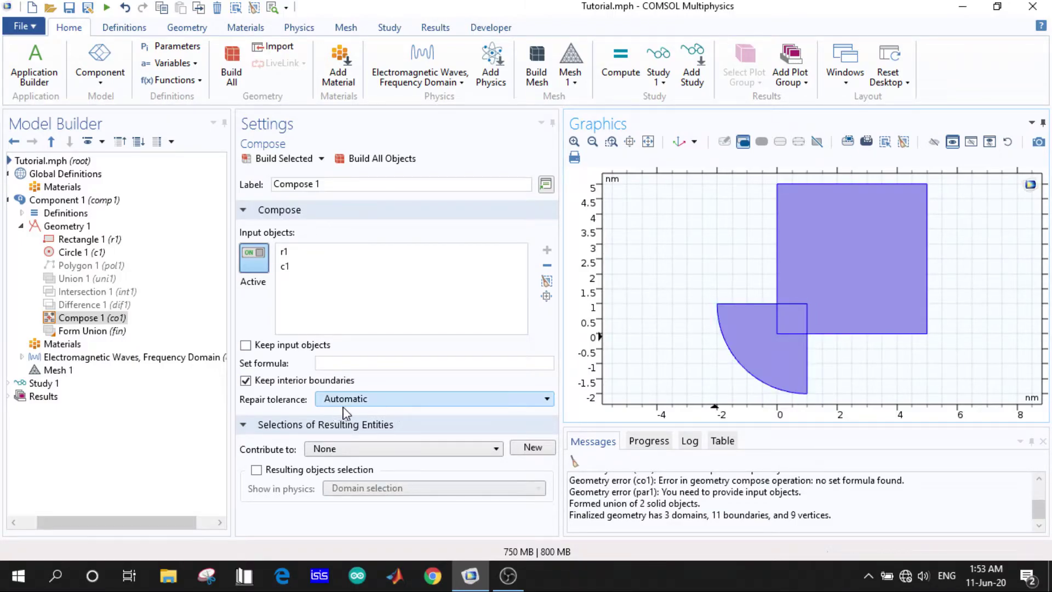
pyautogui.click(381, 159)
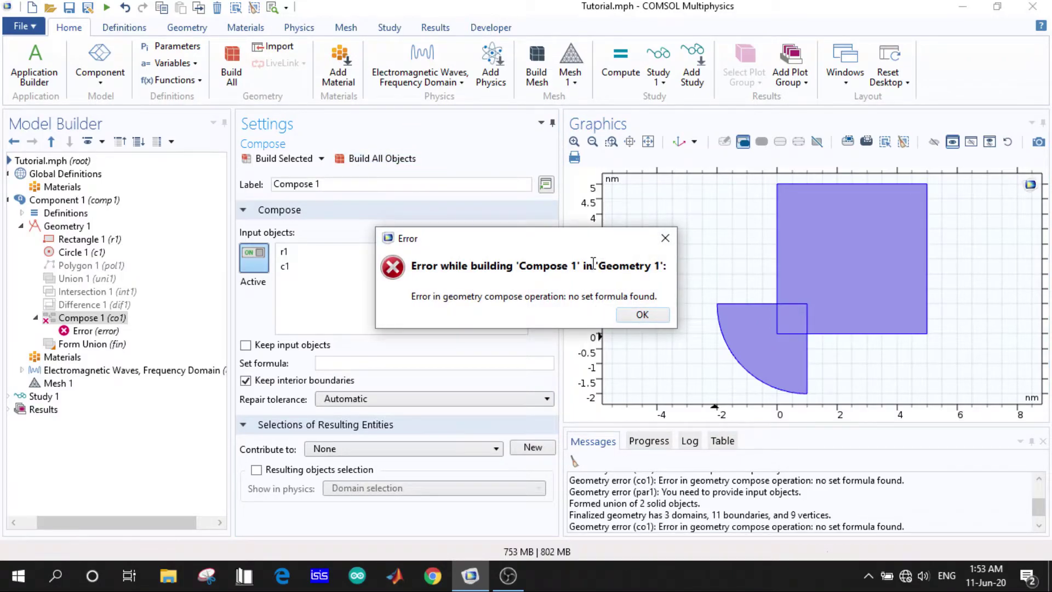
pyautogui.click(639, 315)
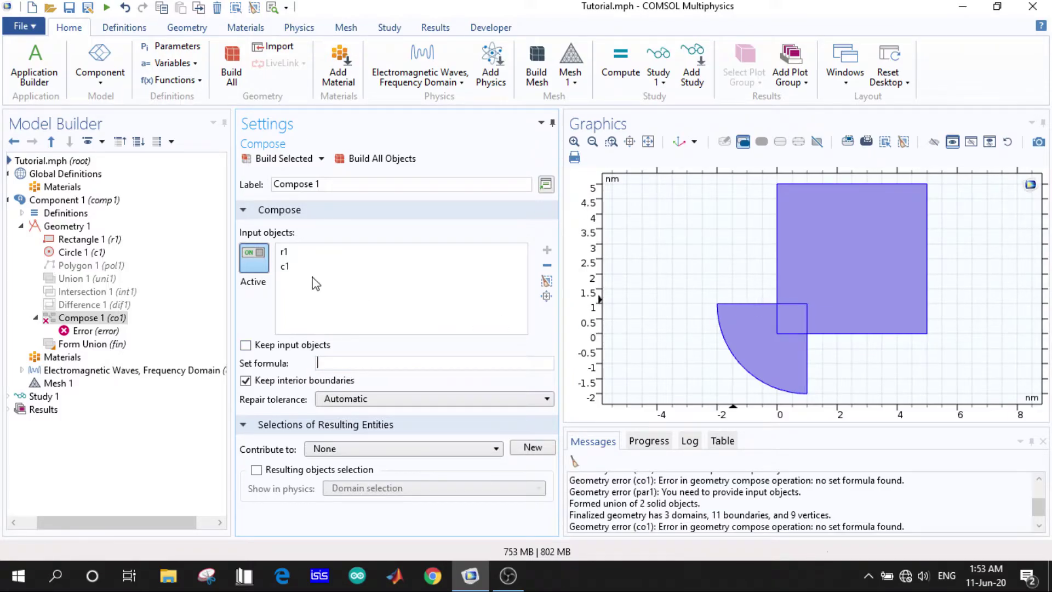
# - Set the Compose operation's set formula to r1+c1*(r1-c1)
pyautogui.click(286, 268)
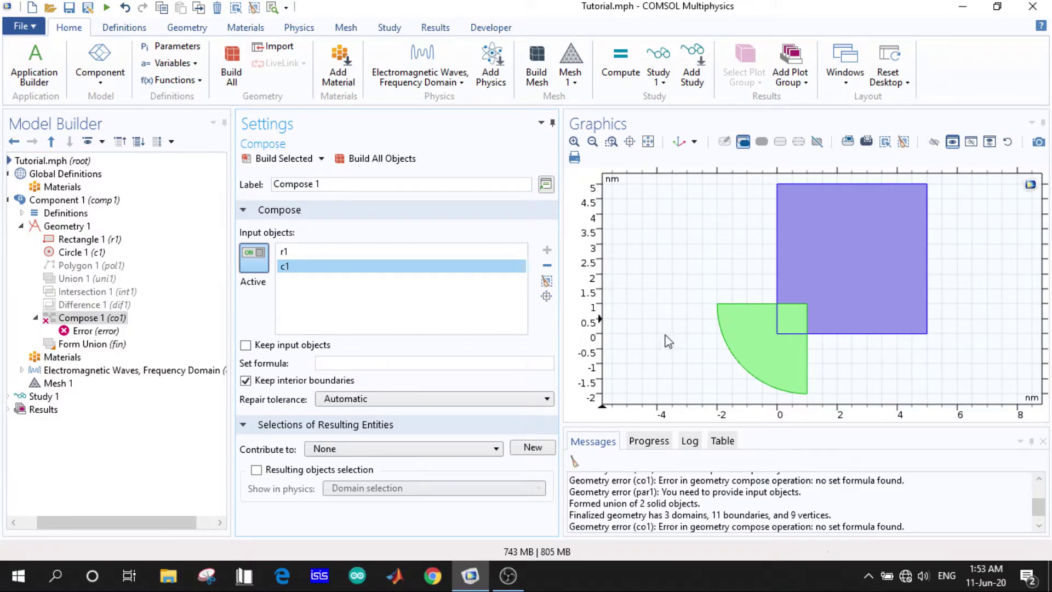
pyautogui.click(317, 254)
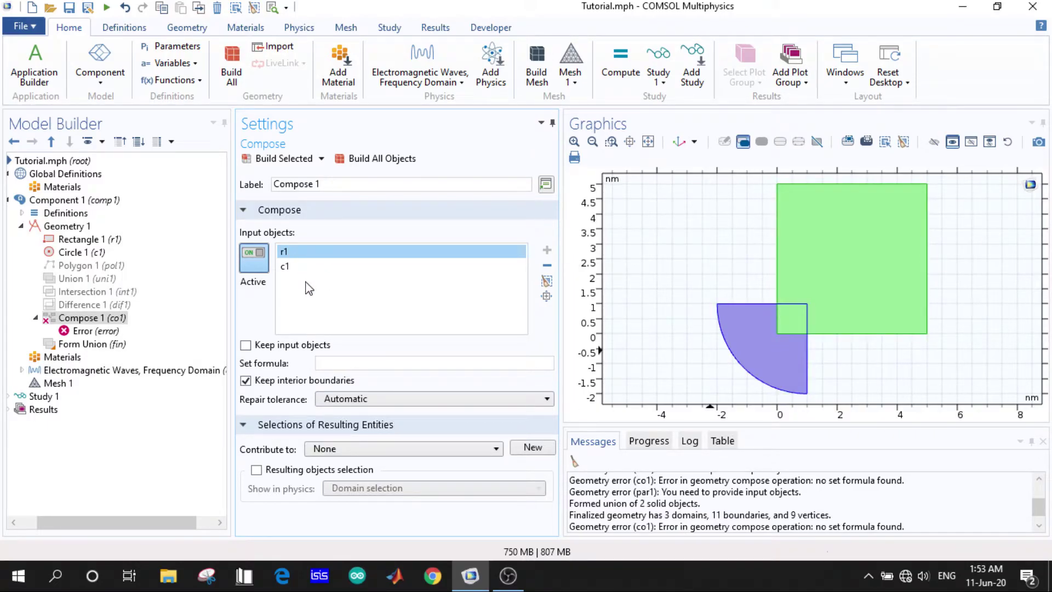
pyautogui.click(365, 361)
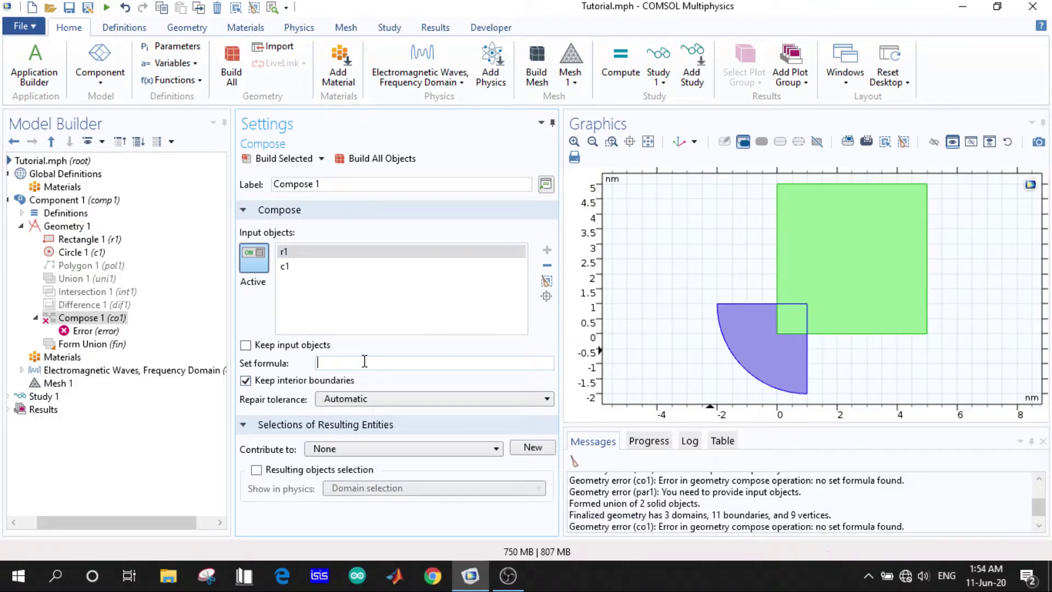
pyautogui.write('r1+c1*(r1-c1)')
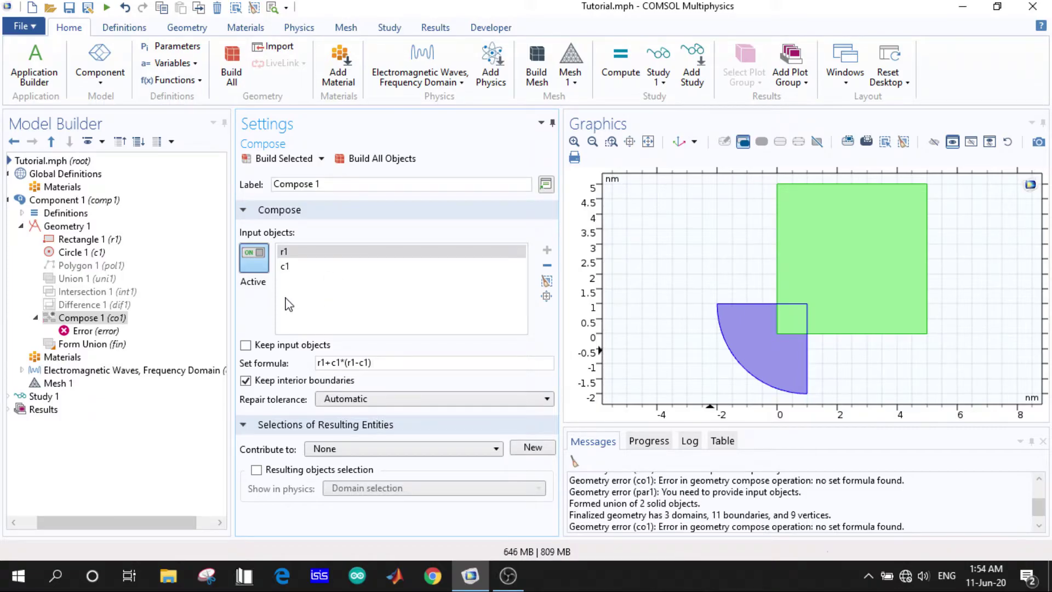
# - Try to build all objects with only the rectangle as the Compose input
pyautogui.click(703, 344)
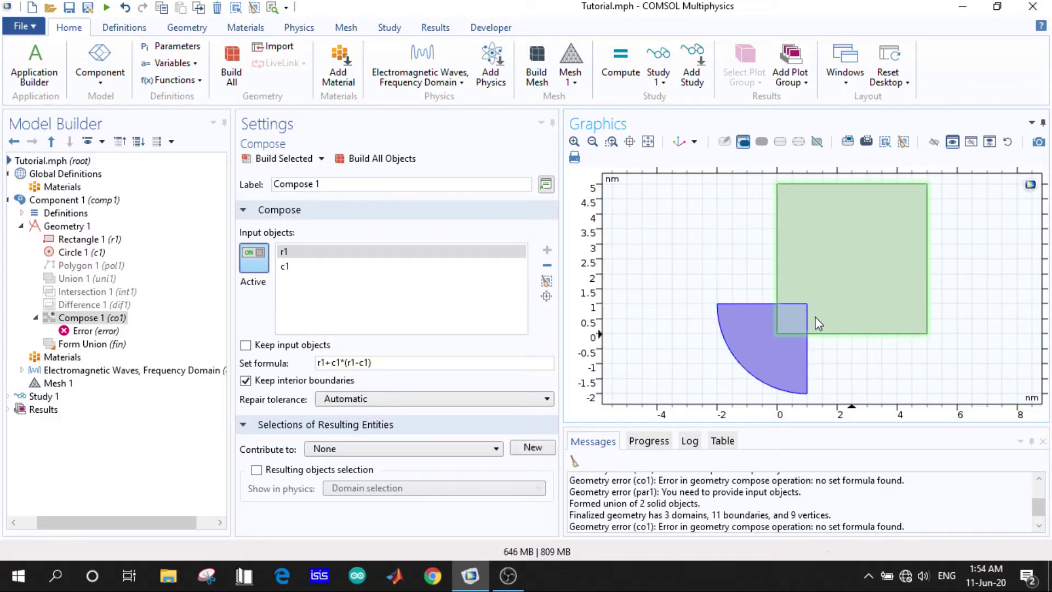
pyautogui.click(798, 319)
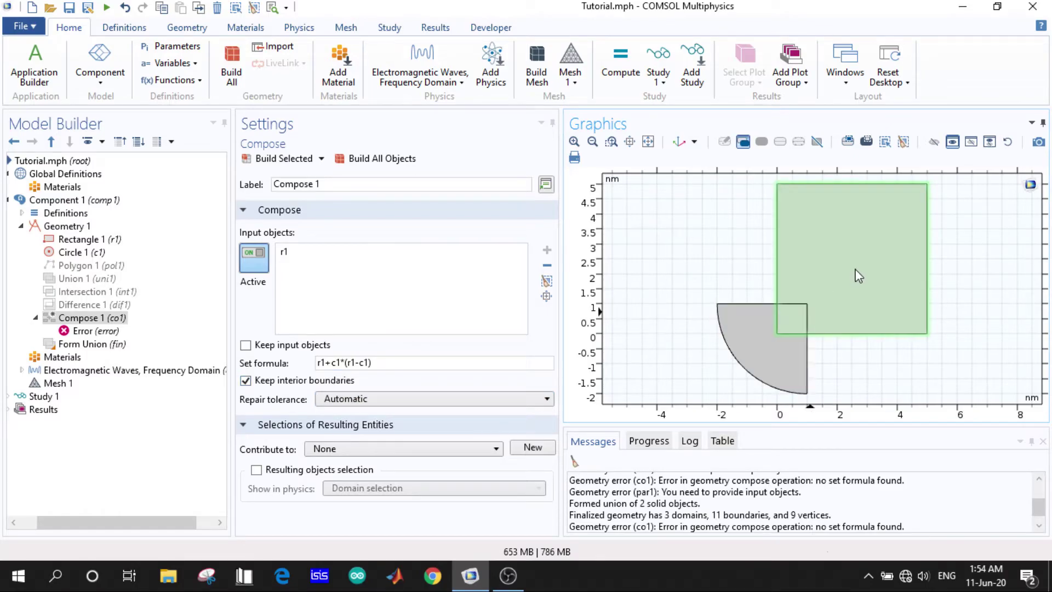
pyautogui.click(389, 159)
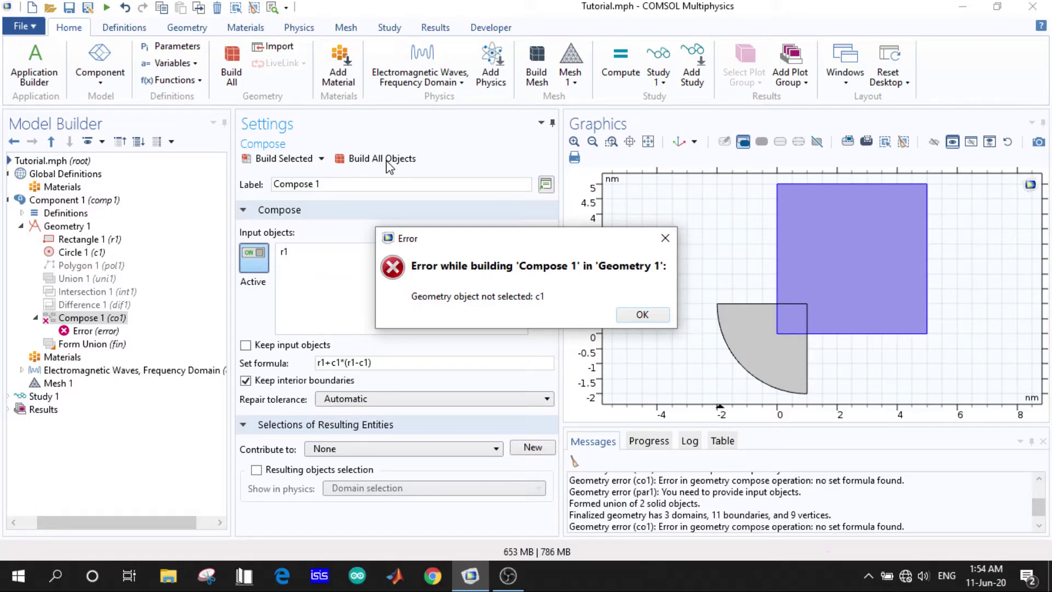
pyautogui.click(640, 314)
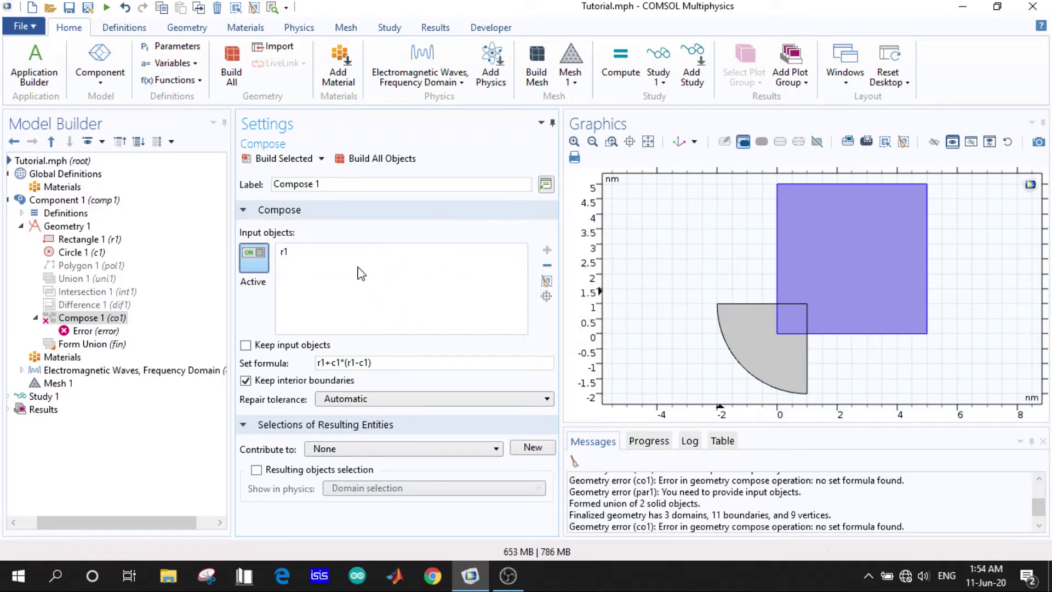
# - Reselect the rectangle and the circle sector as the Compose input objects, and build all objects
pyautogui.click(811, 259)
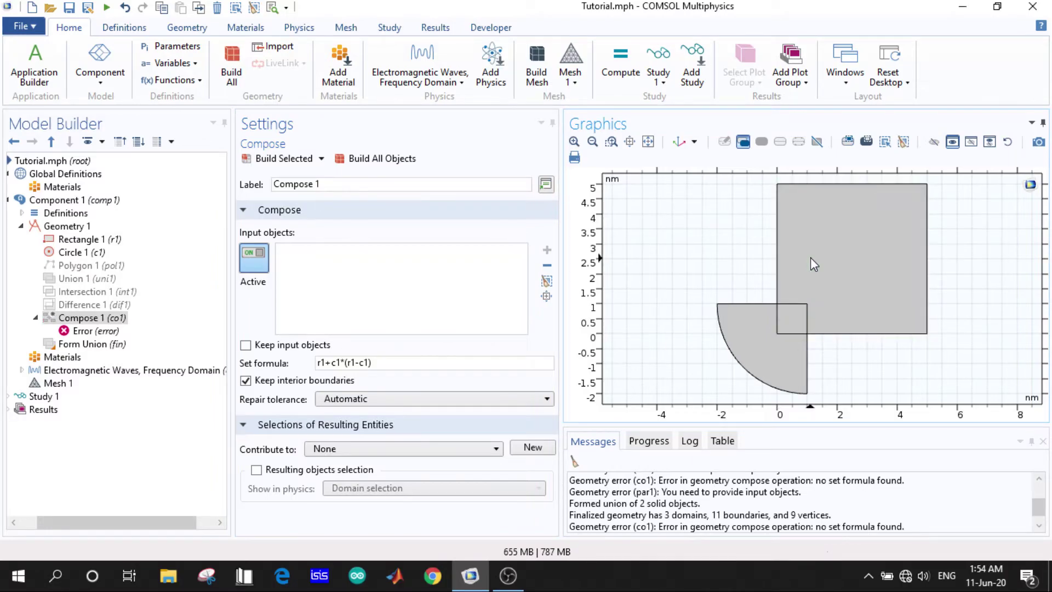
pyautogui.click(810, 258)
pyautogui.click(750, 351)
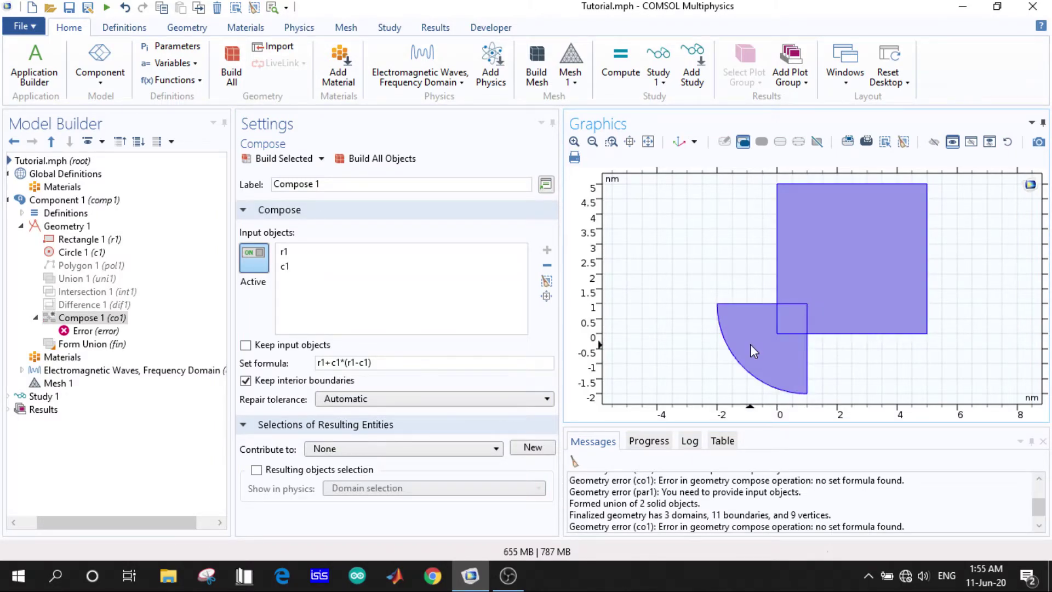
pyautogui.click(366, 154)
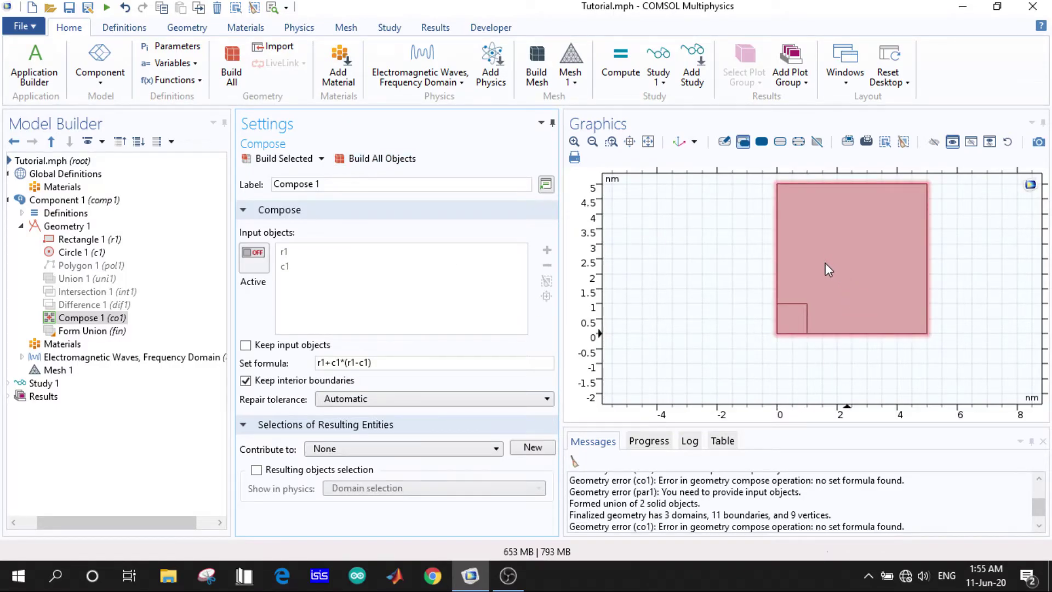
# - Rebuild all objects with Compose 1 not keeping interior boundaries, and disable that operation
pyautogui.click(245, 381)
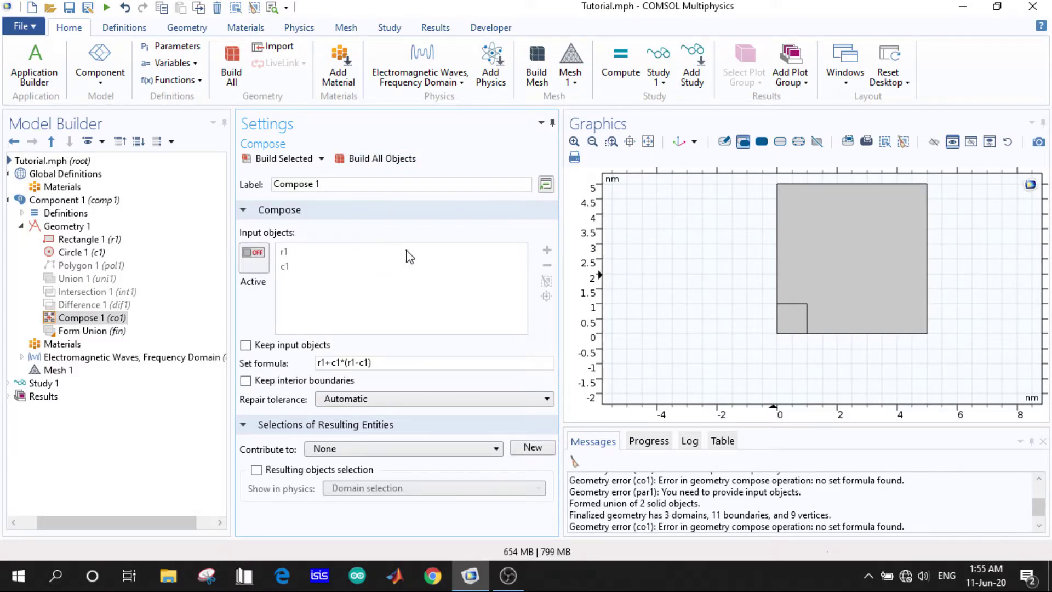
pyautogui.click(383, 159)
pyautogui.rightClick(112, 322)
pyautogui.click(167, 223)
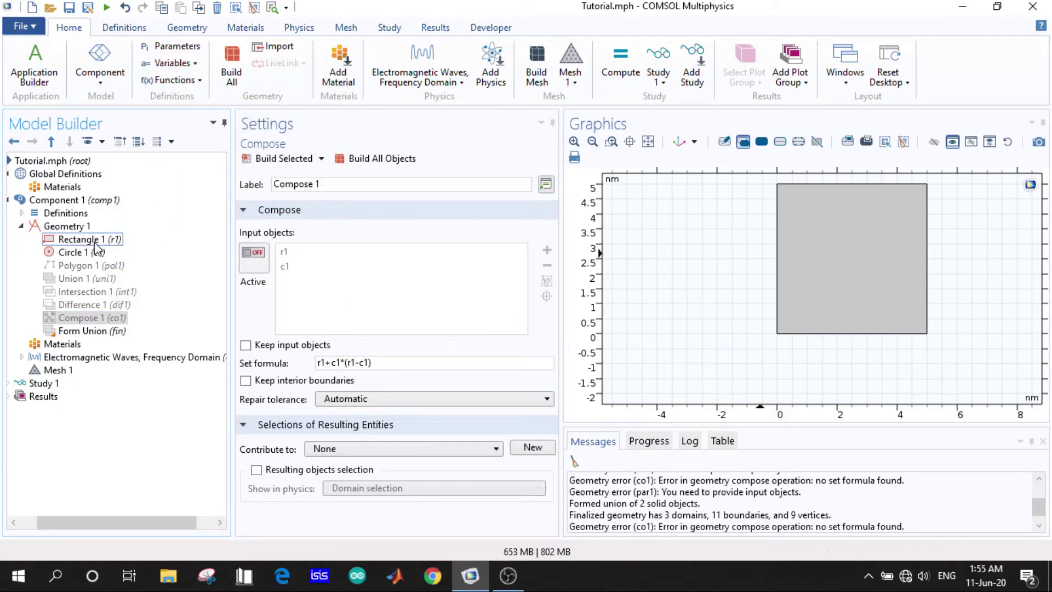
# - Create a Partition Objects operation that partitions the rectangle with the circle sector as tool object, and build all objects
pyautogui.click(80, 229)
pyautogui.rightClick(81, 230)
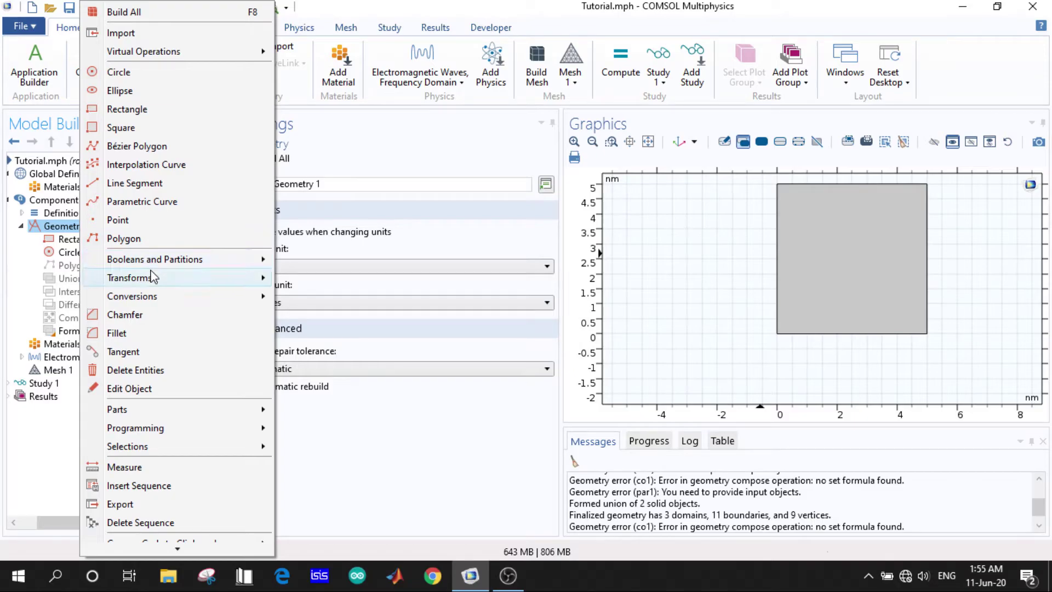
pyautogui.moveTo(159, 260)
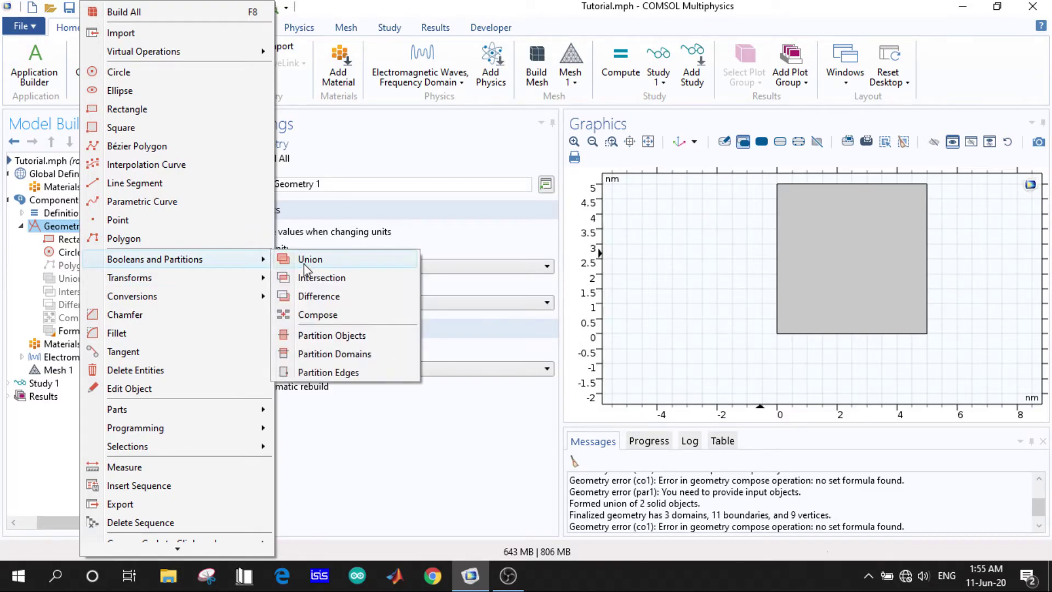
pyautogui.click(347, 339)
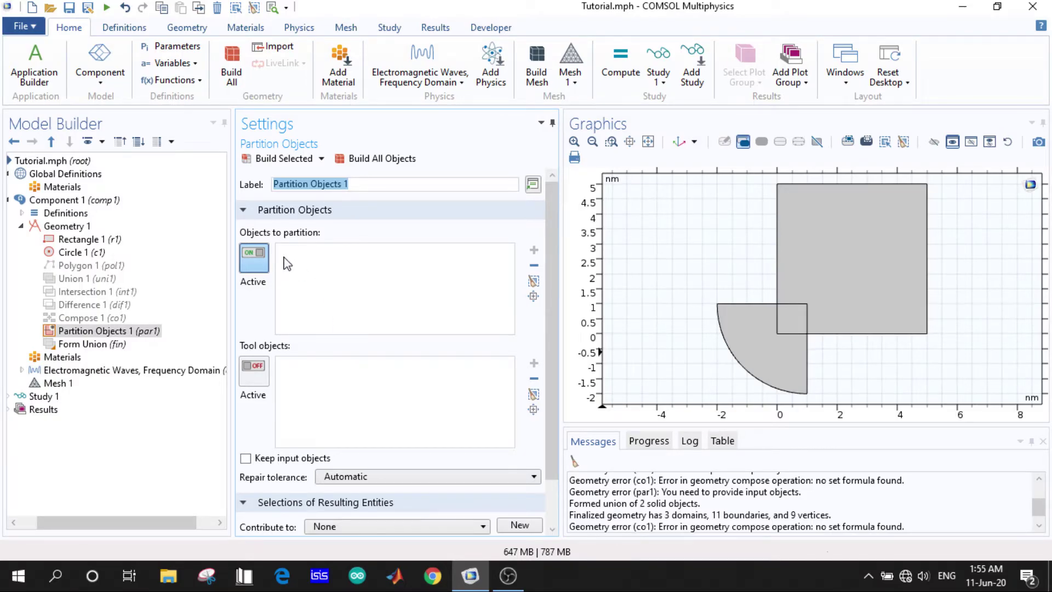
pyautogui.click(871, 240)
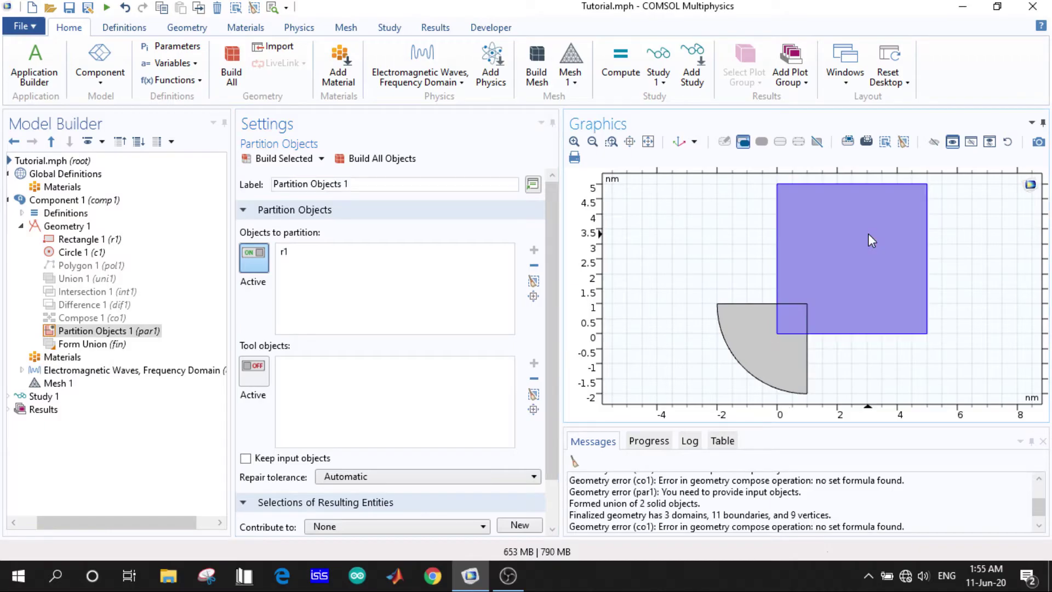
pyautogui.click(254, 365)
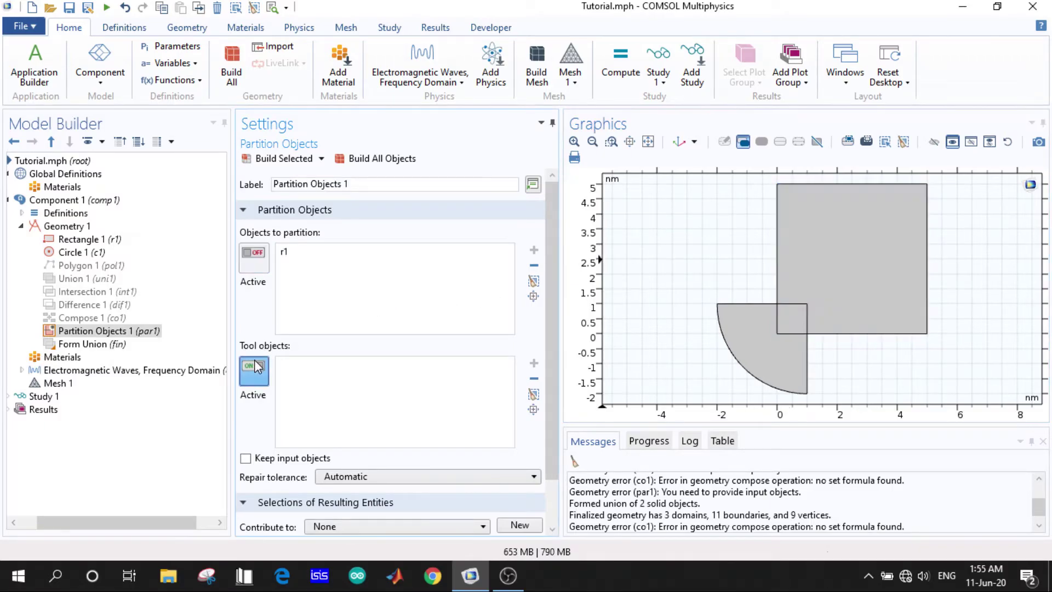
pyautogui.click(749, 354)
pyautogui.scroll(-2, 547, 386)
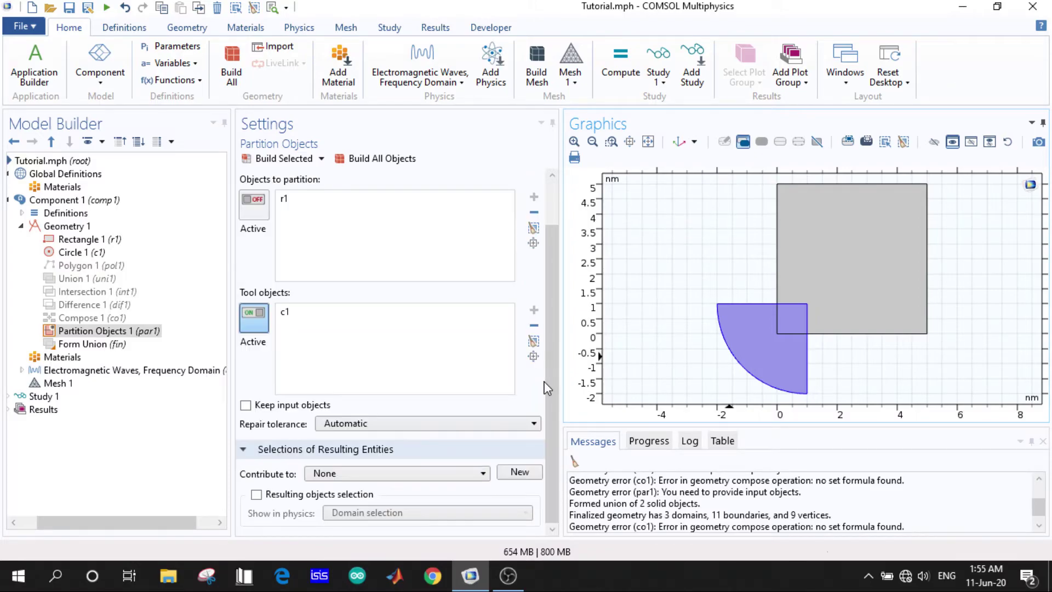
pyautogui.click(389, 160)
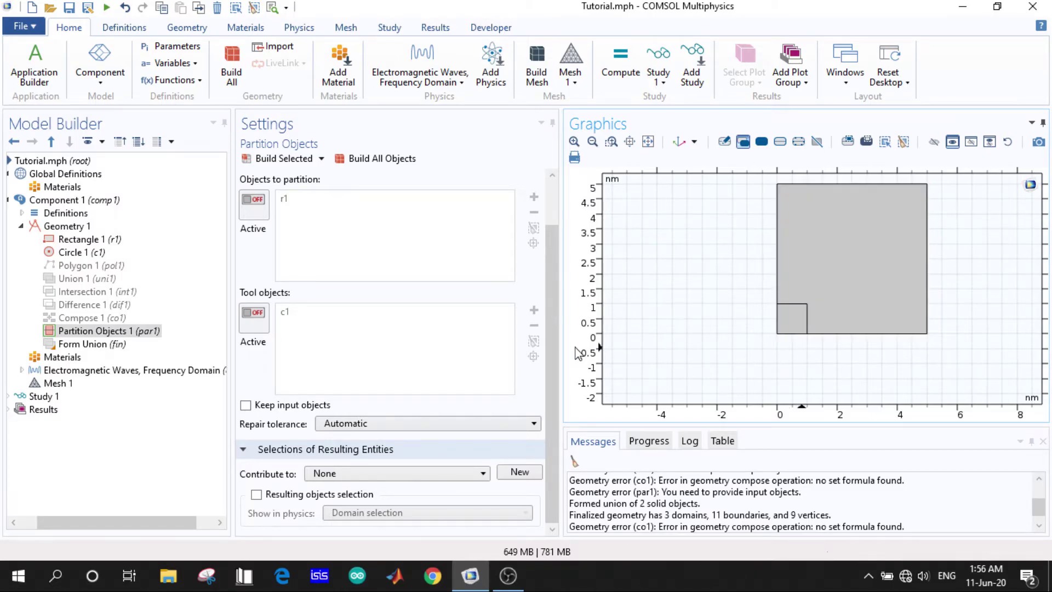
# - Disable Partition Objects 1 and add a Partition Domains operation to the geometry sequence
pyautogui.rightClick(141, 331)
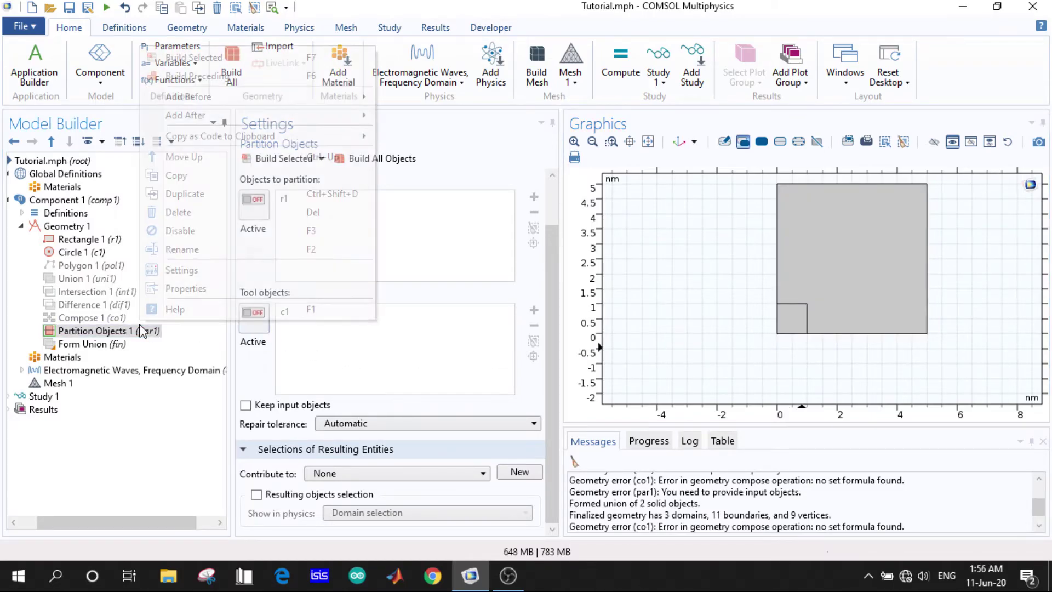
pyautogui.click(197, 236)
pyautogui.click(78, 227)
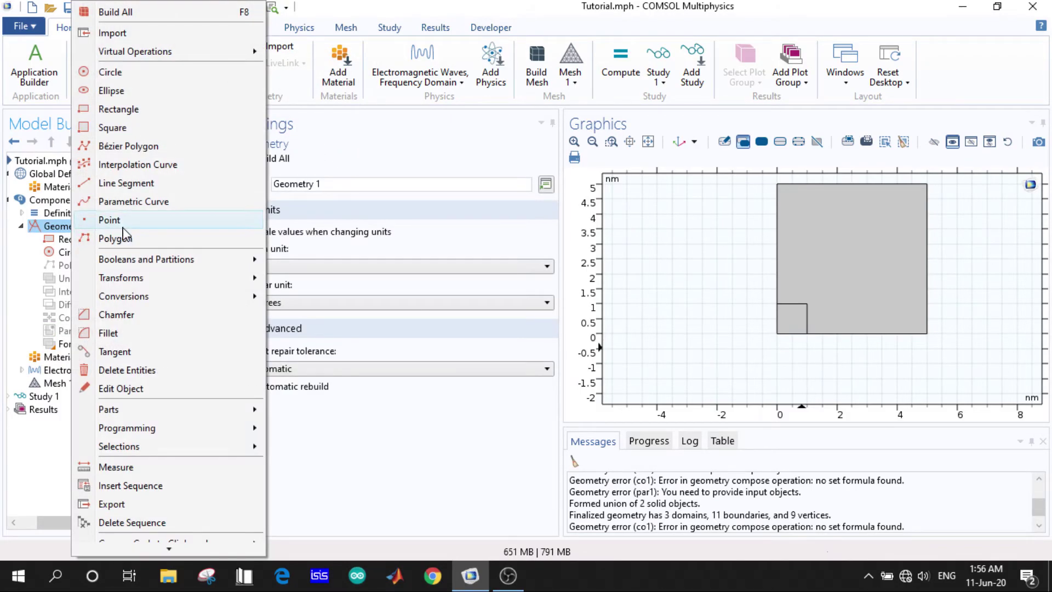
pyautogui.moveTo(241, 259)
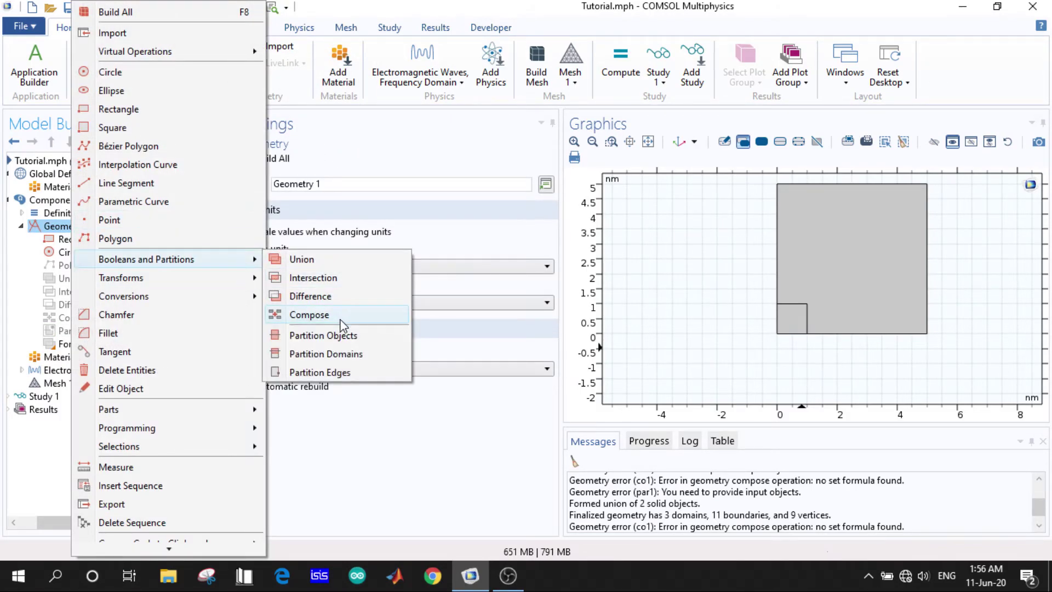
pyautogui.click(345, 353)
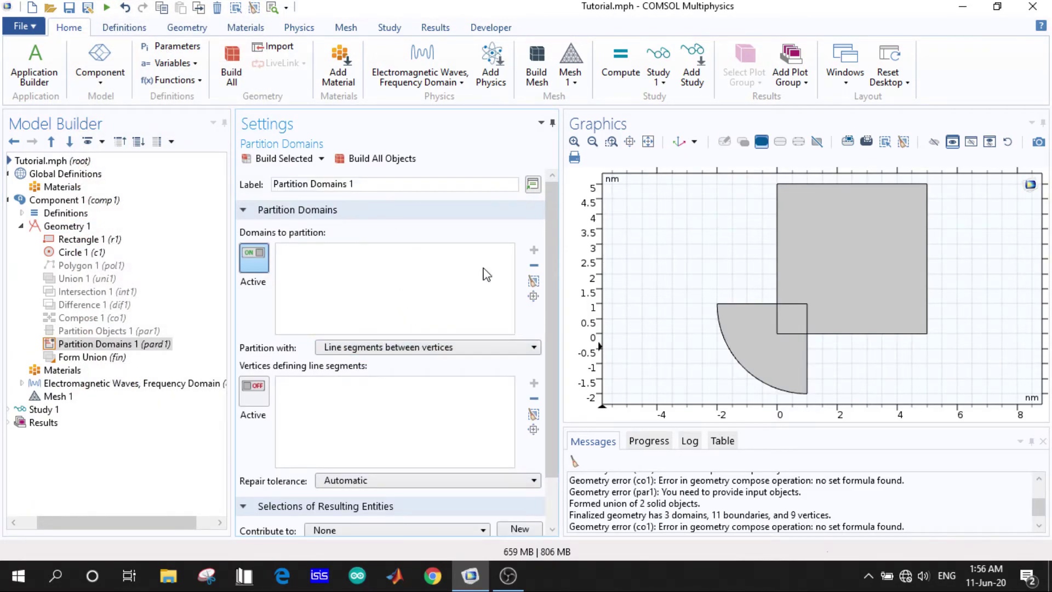
# - Select the rectangle's domain and the circle sector's domain as the domains to partition
pyautogui.click(830, 242)
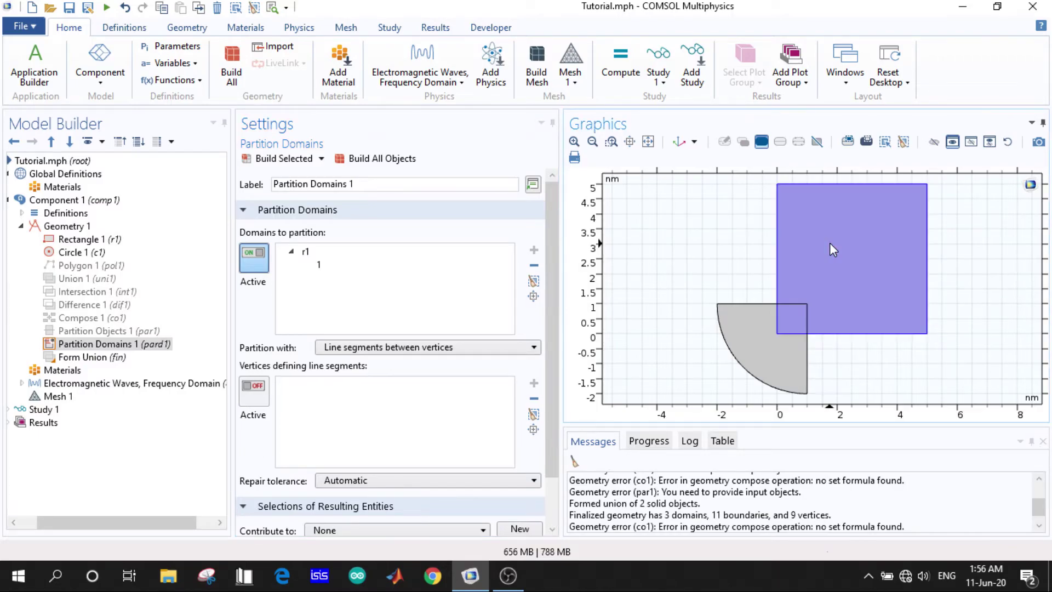
pyautogui.click(253, 387)
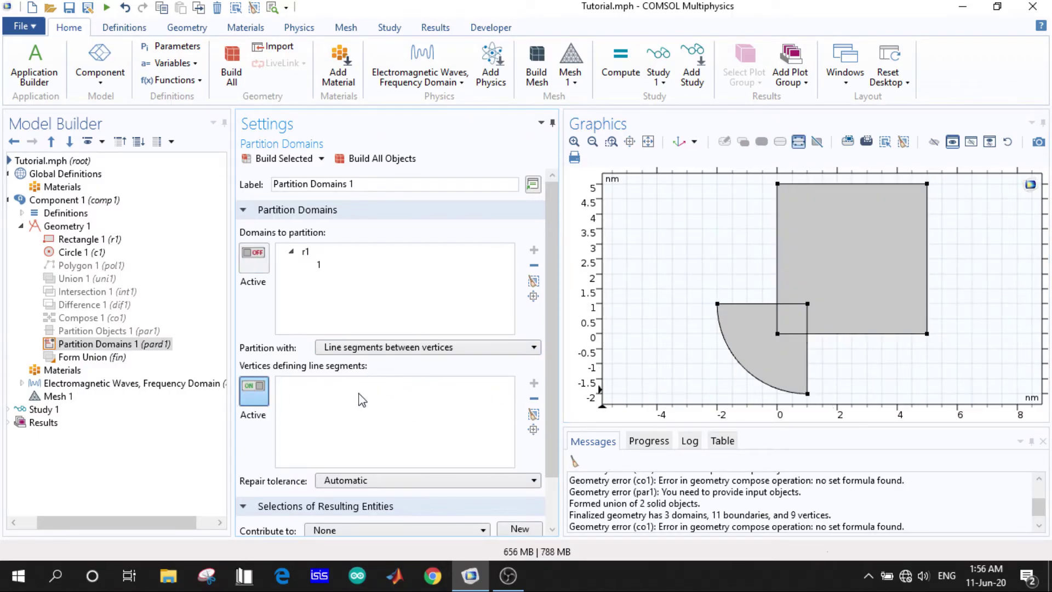
pyautogui.click(253, 390)
pyautogui.click(254, 256)
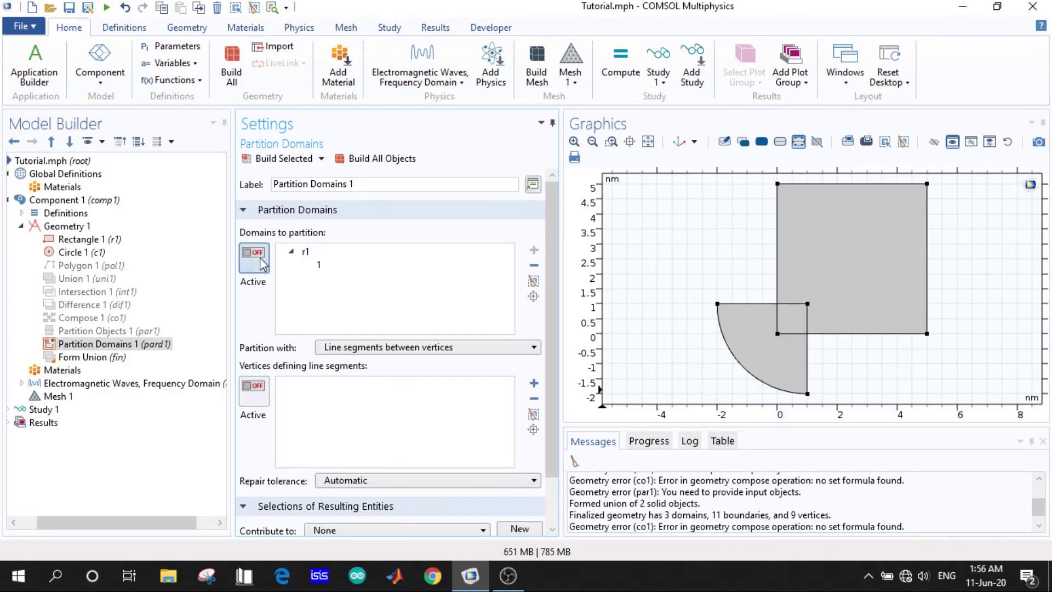
pyautogui.click(769, 342)
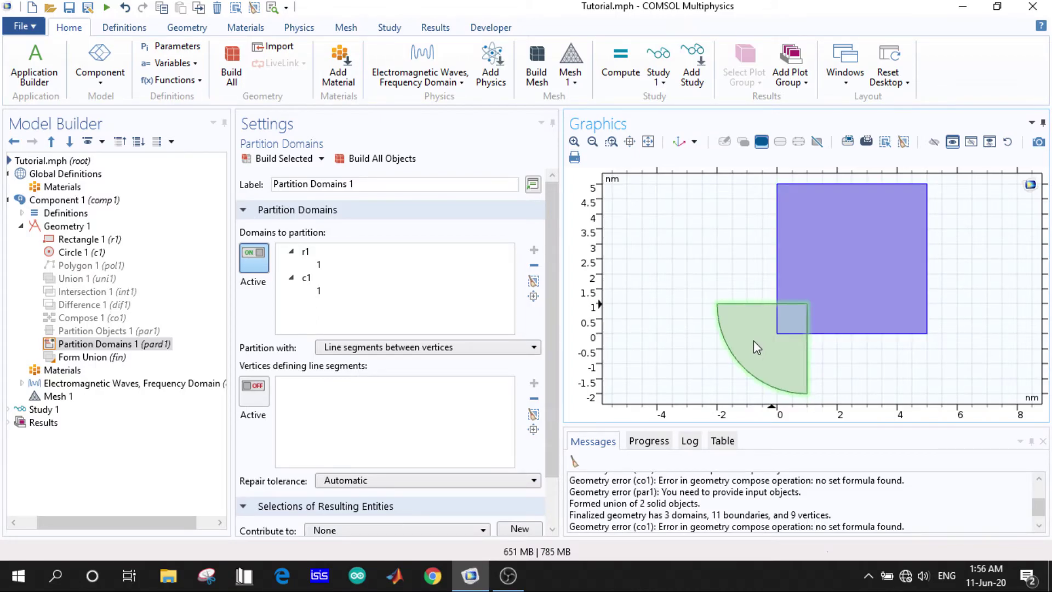
# - Define the partitioning line segments through the rectangle's lower-left corner, the sector's centre corner and the rectangle's upper-right corner, and build all objects
pyautogui.click(258, 389)
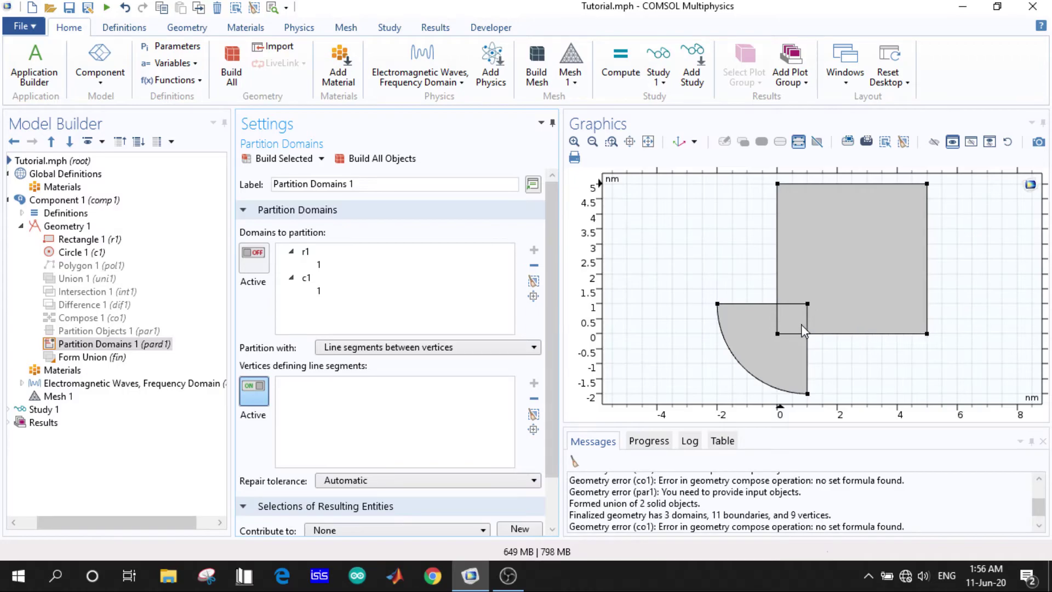
pyautogui.click(778, 333)
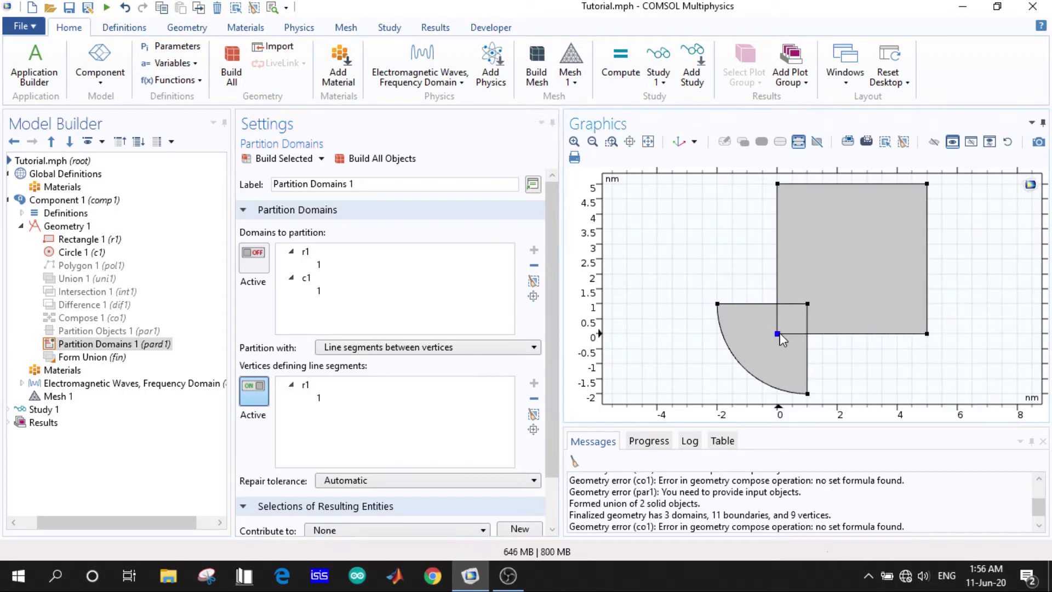
pyautogui.click(807, 303)
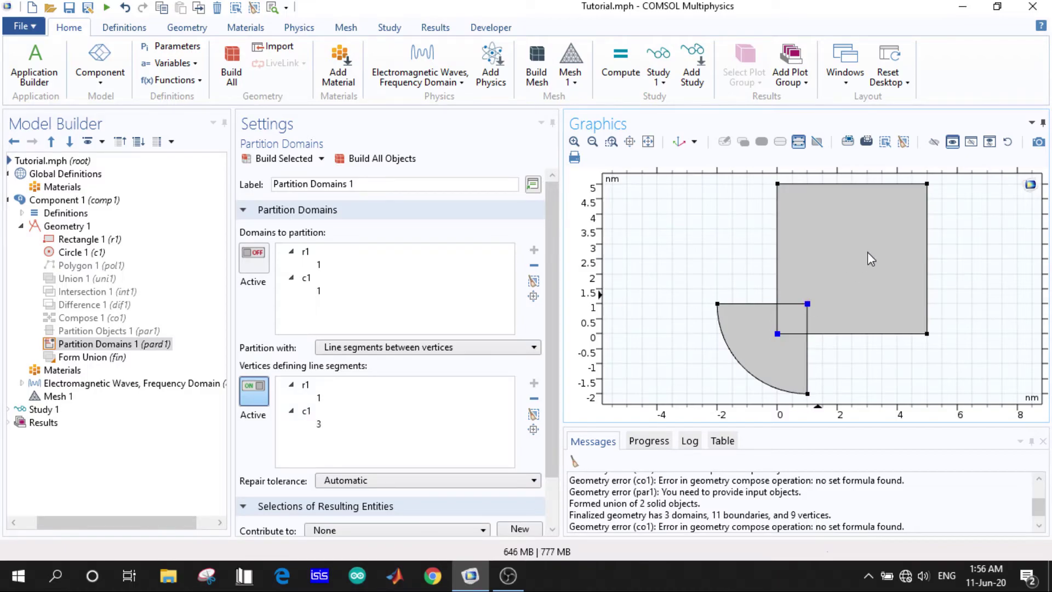
pyautogui.click(927, 185)
pyautogui.click(413, 159)
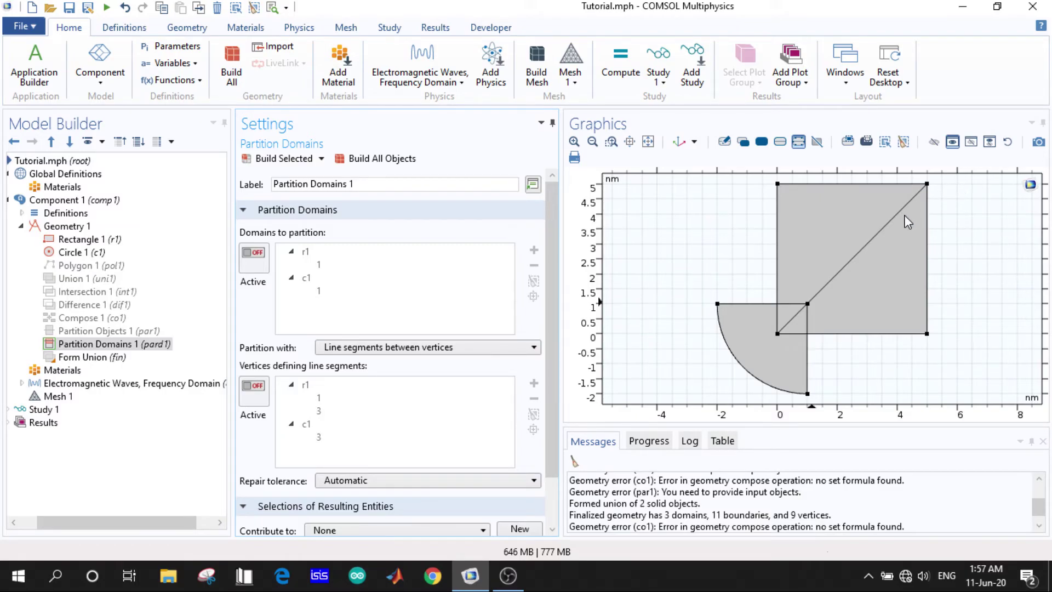
# - Add the rectangle's lower-right and upper-left corners to the vertices defining the line segments, and rebuild all objects
pyautogui.click(254, 391)
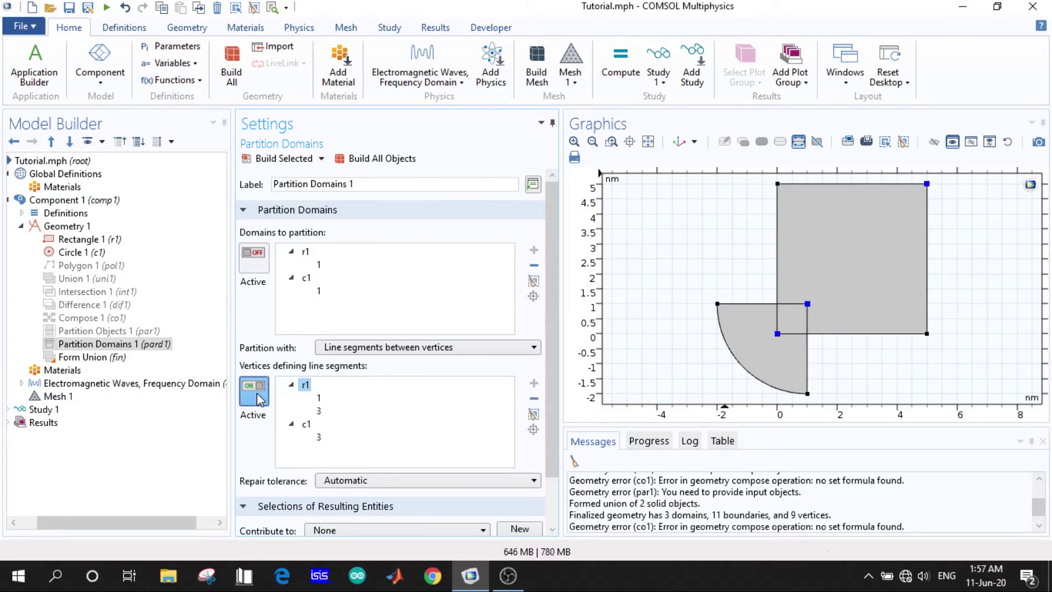
pyautogui.click(927, 334)
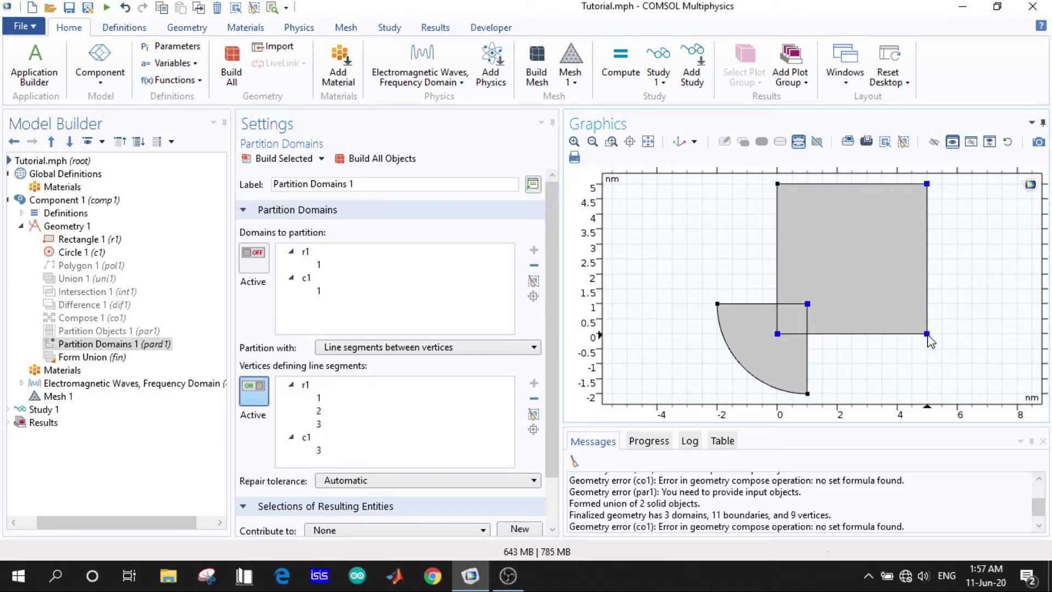
pyautogui.click(778, 184)
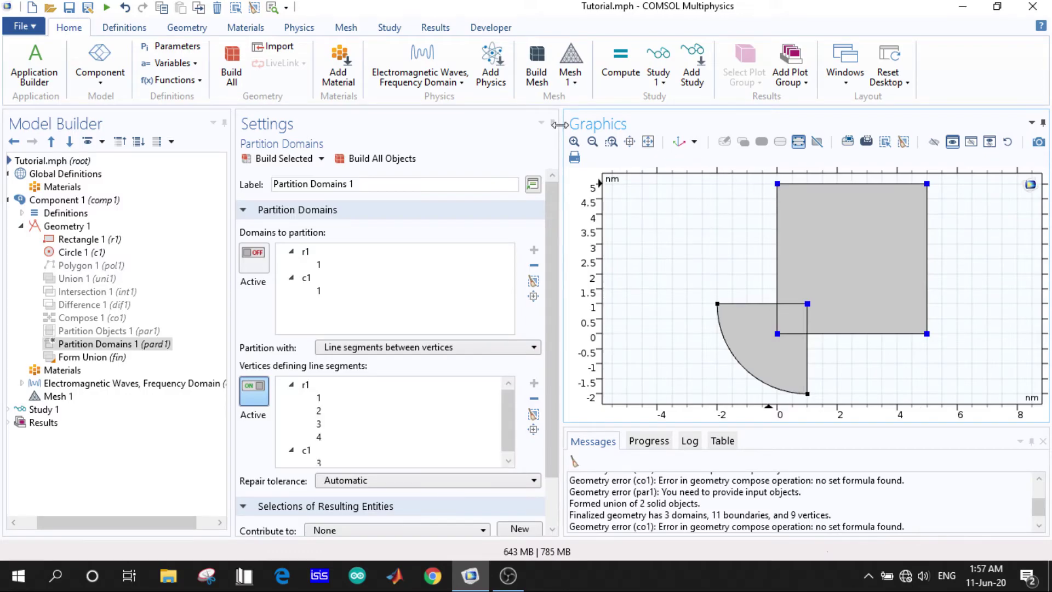
pyautogui.click(393, 159)
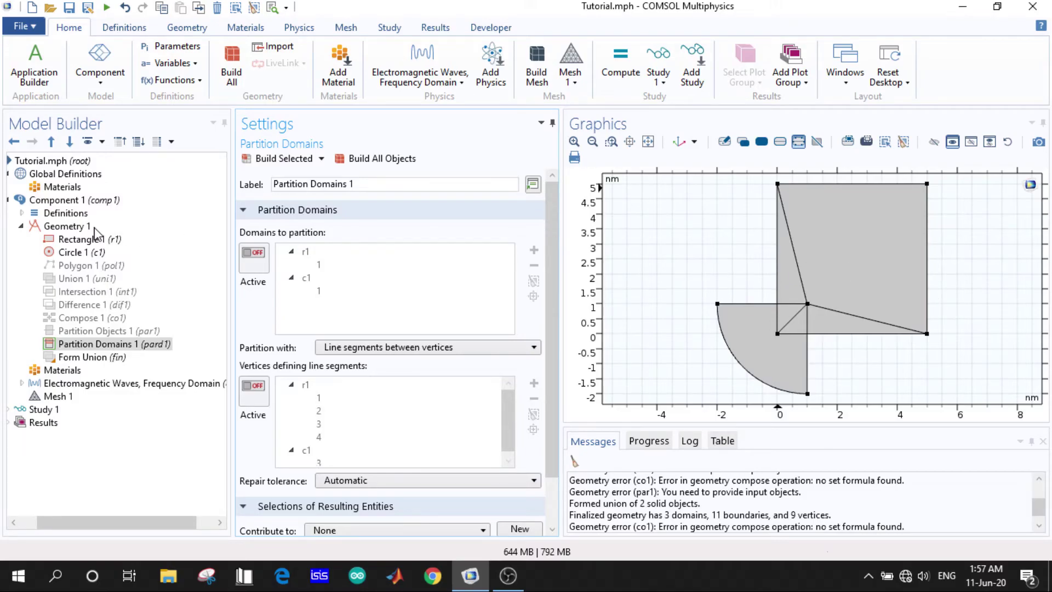
# - Disable Partition Domains 1 and add a Partition Edges operation to the geometry sequence
pyautogui.rightClick(103, 346)
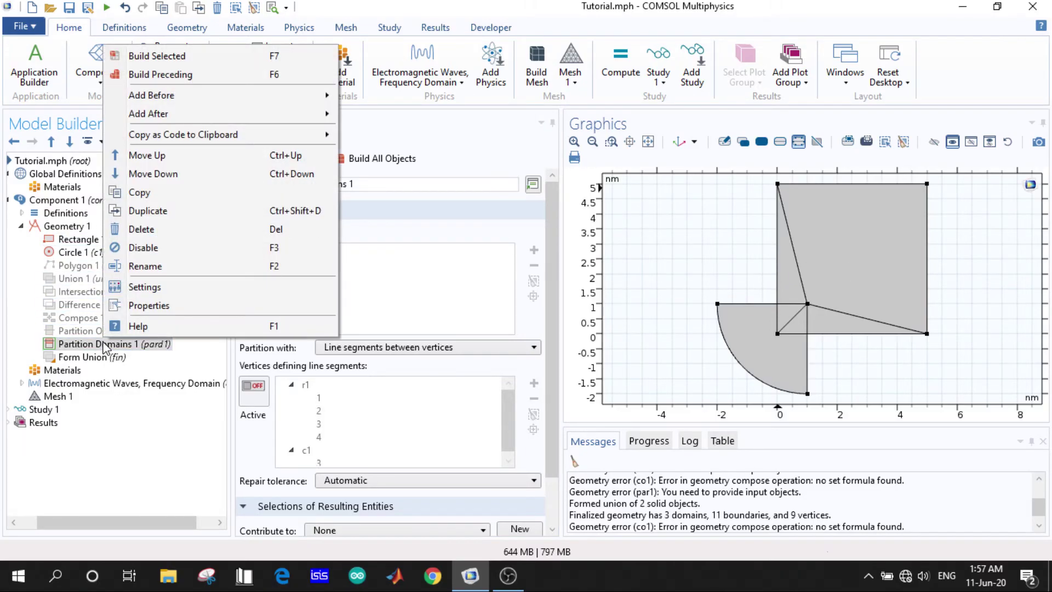
pyautogui.click(158, 248)
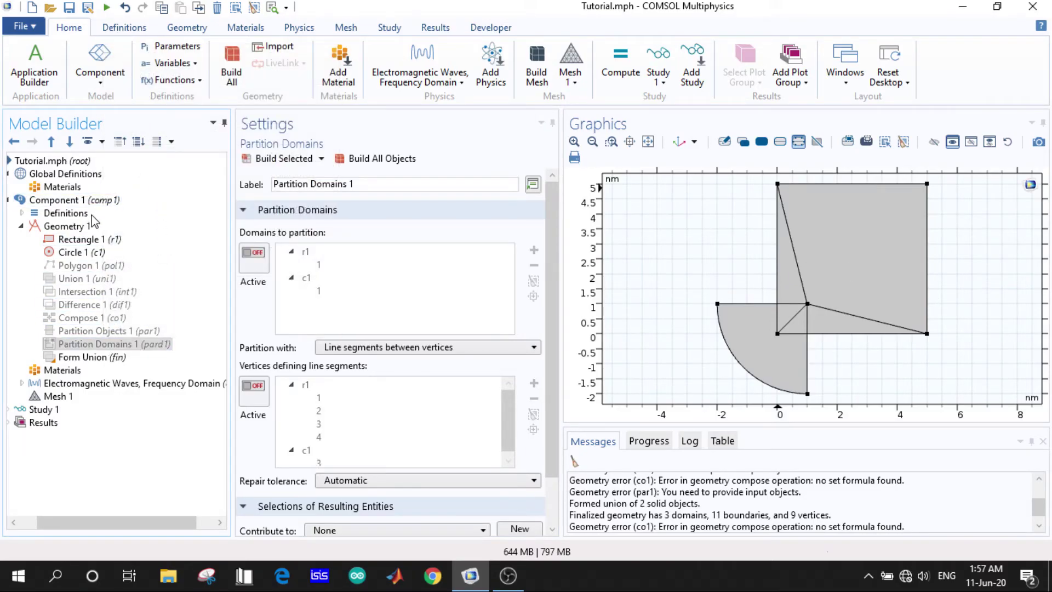
pyautogui.click(76, 227)
pyautogui.rightClick(75, 228)
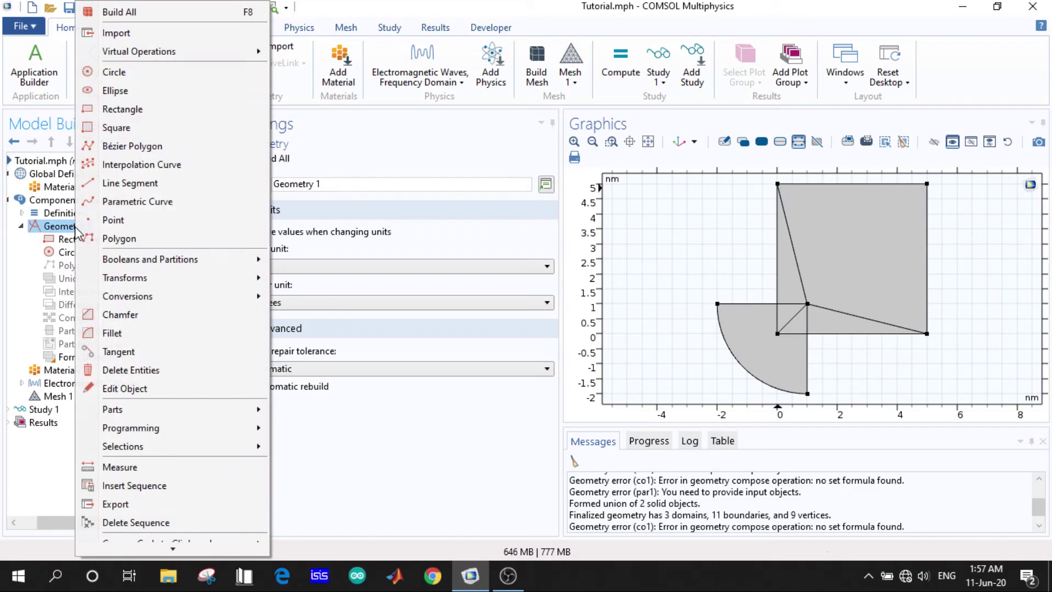
pyautogui.moveTo(217, 260)
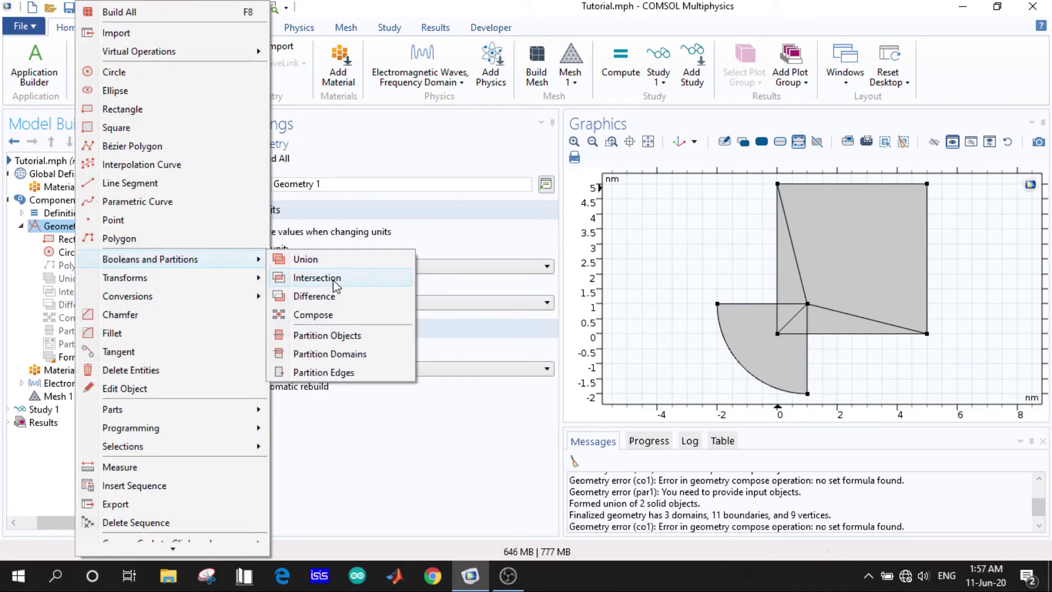
pyautogui.click(346, 374)
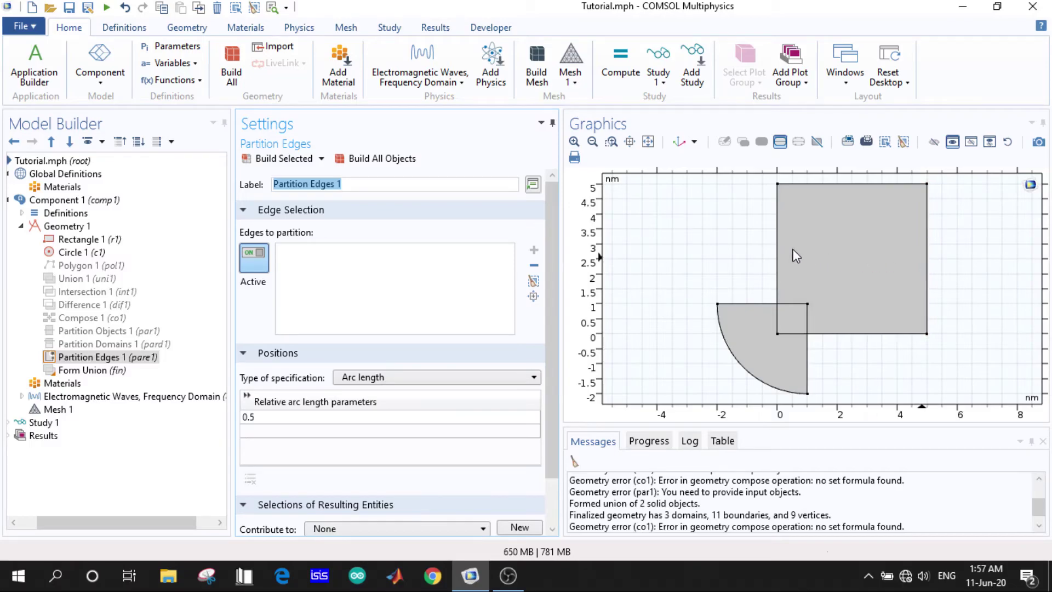
# - Partition the rectangle's bottom edge, building all objects at relative arc length 0.5 and again at 0.8
pyautogui.click(875, 334)
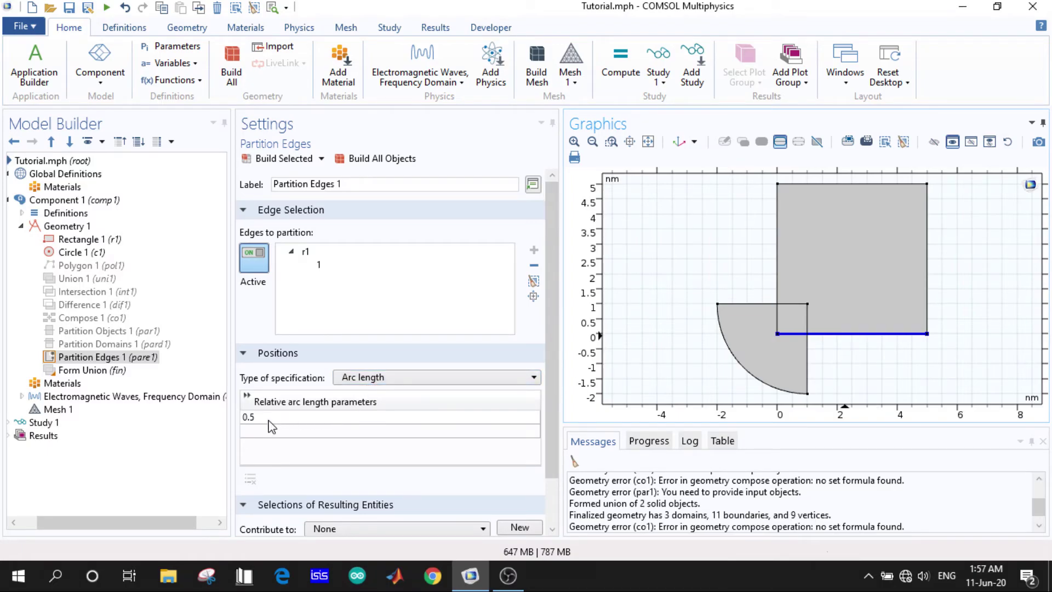
pyautogui.click(380, 164)
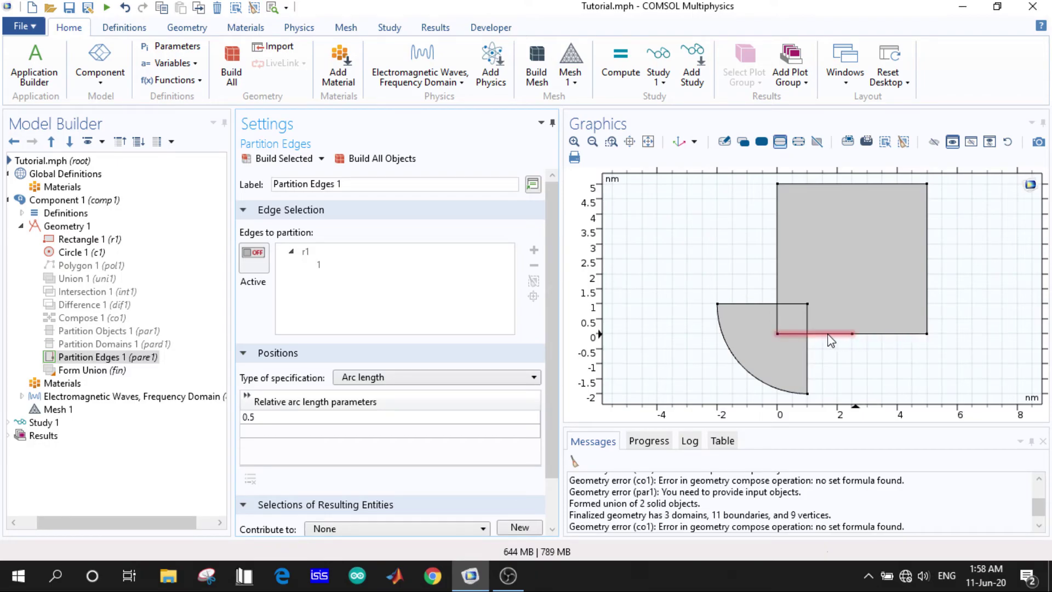
pyautogui.doubleClick(264, 417)
pyautogui.write('0.8')
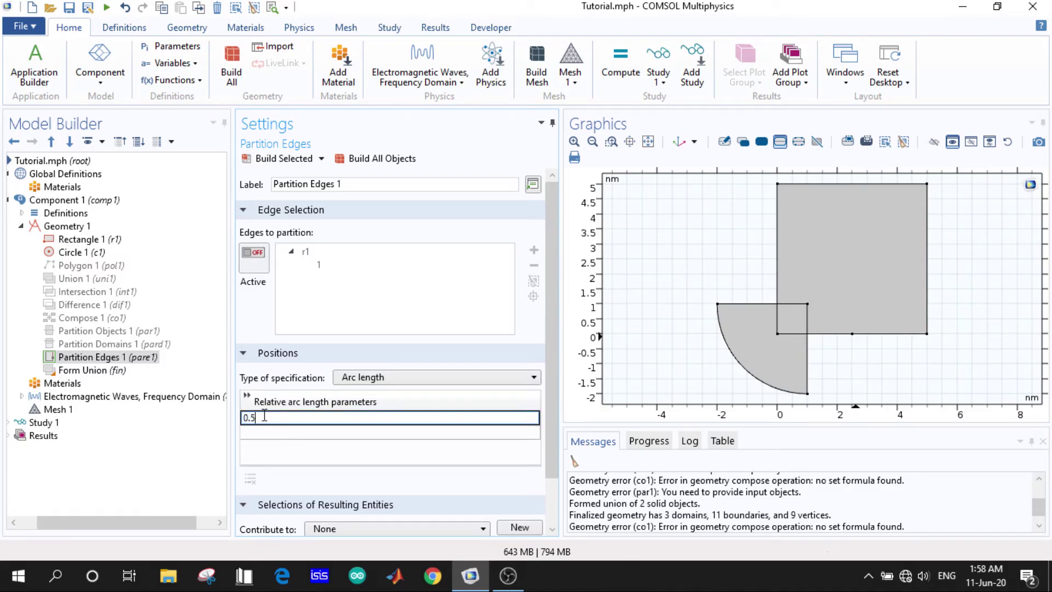
pyautogui.click(355, 159)
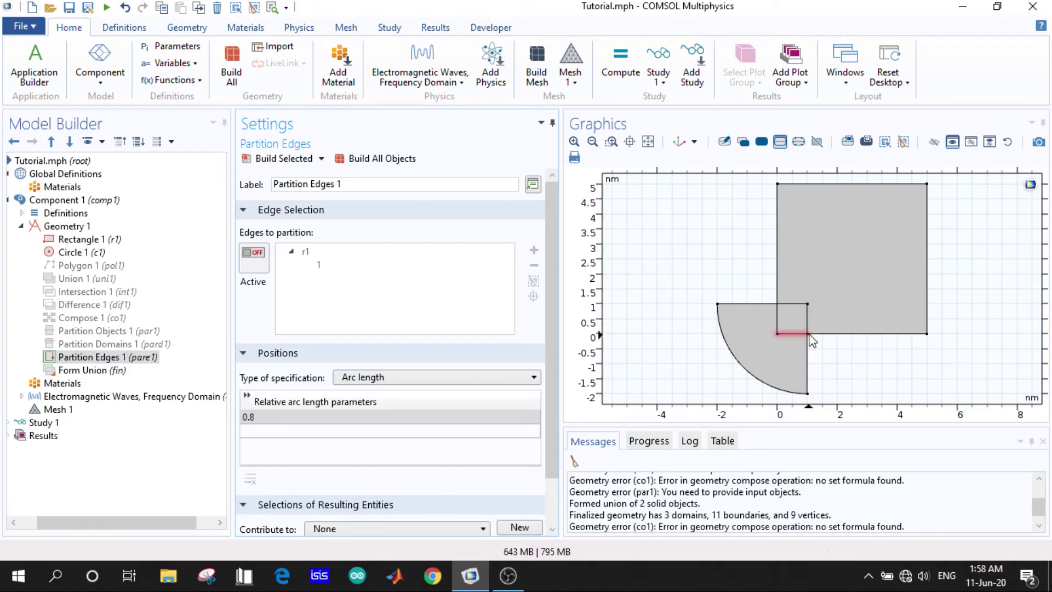
# - Rebuild all objects with the edge partition's relative arc length set to 0.2, and disable Partition Edges 1
pyautogui.click(265, 417)
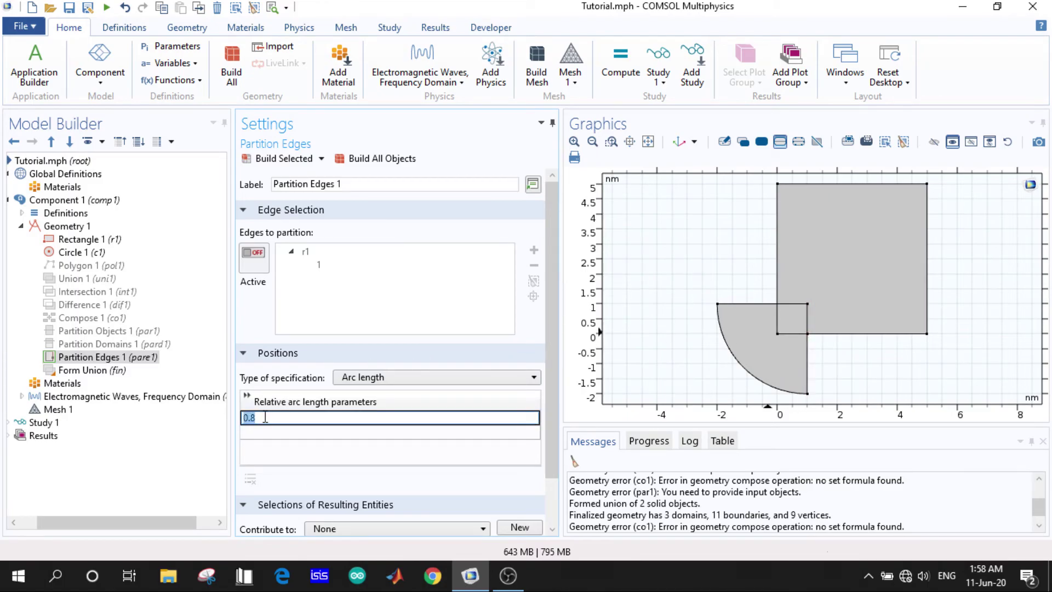
pyautogui.press('BackSpace')
pyautogui.write('2')
pyautogui.click(364, 159)
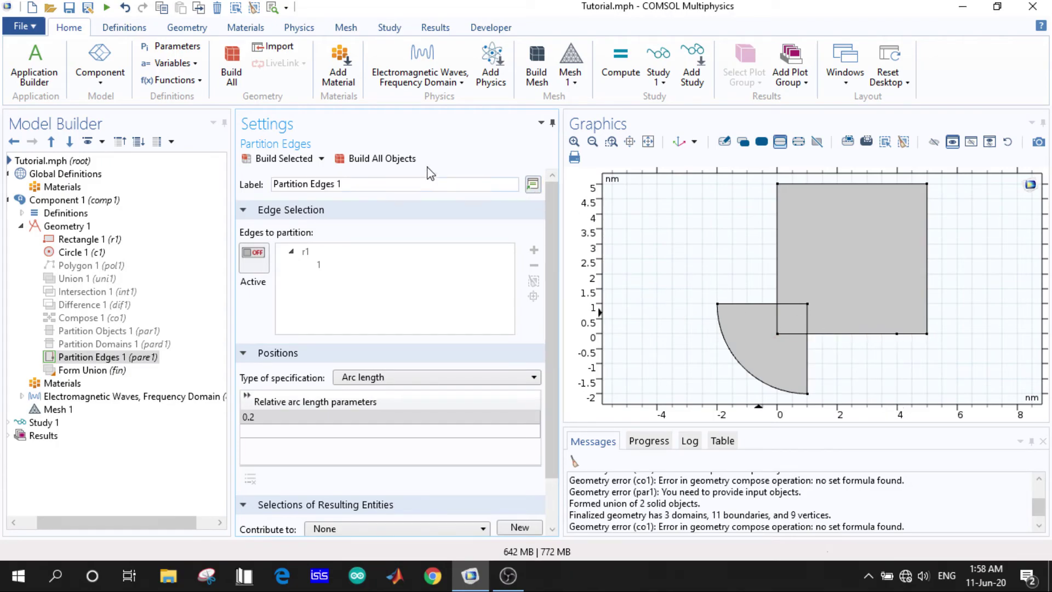
pyautogui.rightClick(112, 357)
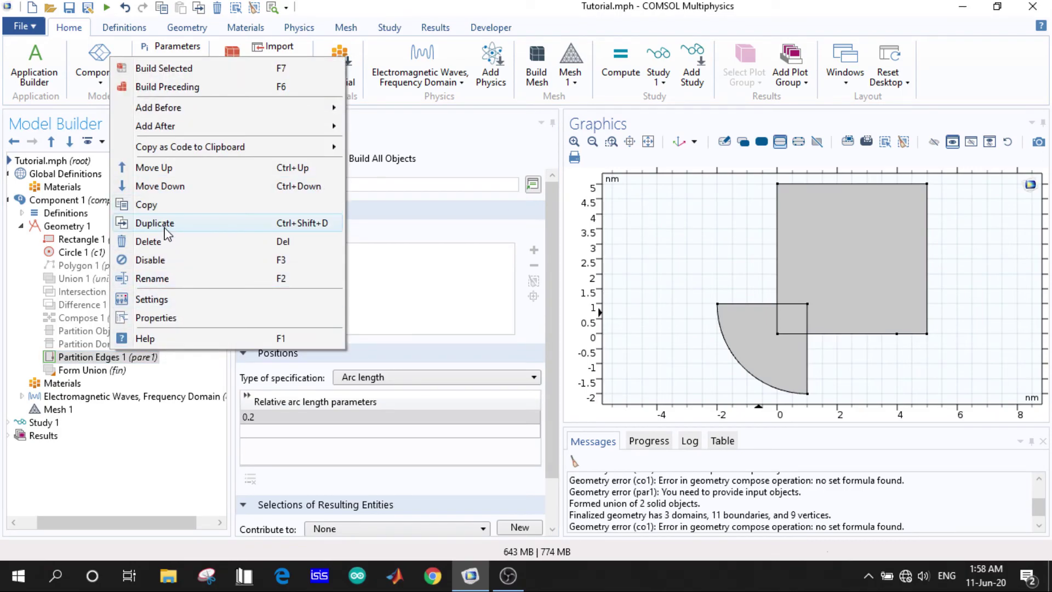
pyautogui.click(167, 260)
pyautogui.click(67, 226)
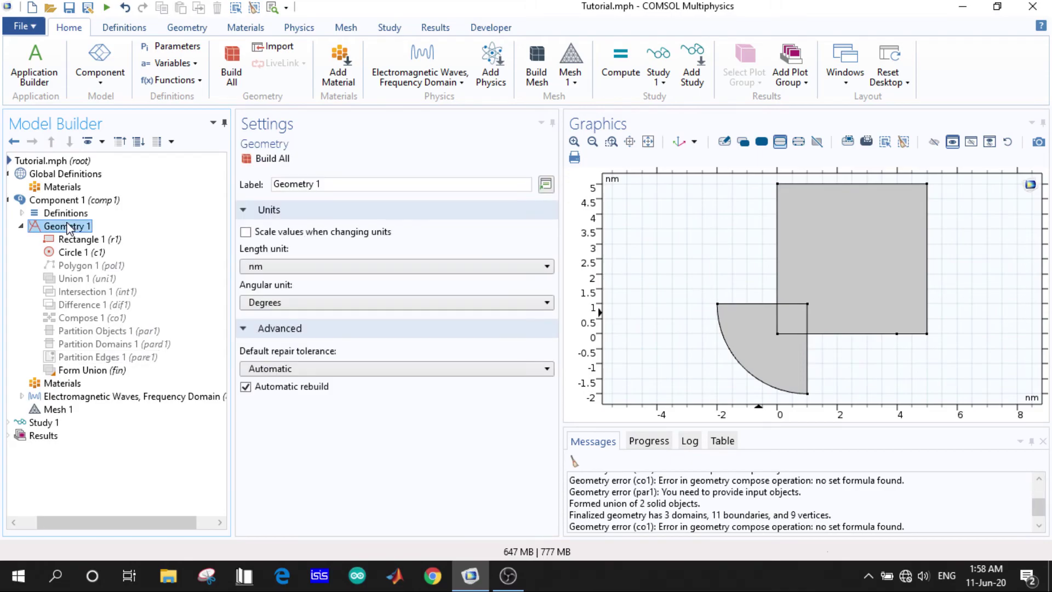
pyautogui.rightClick(68, 227)
pyautogui.moveTo(197, 260)
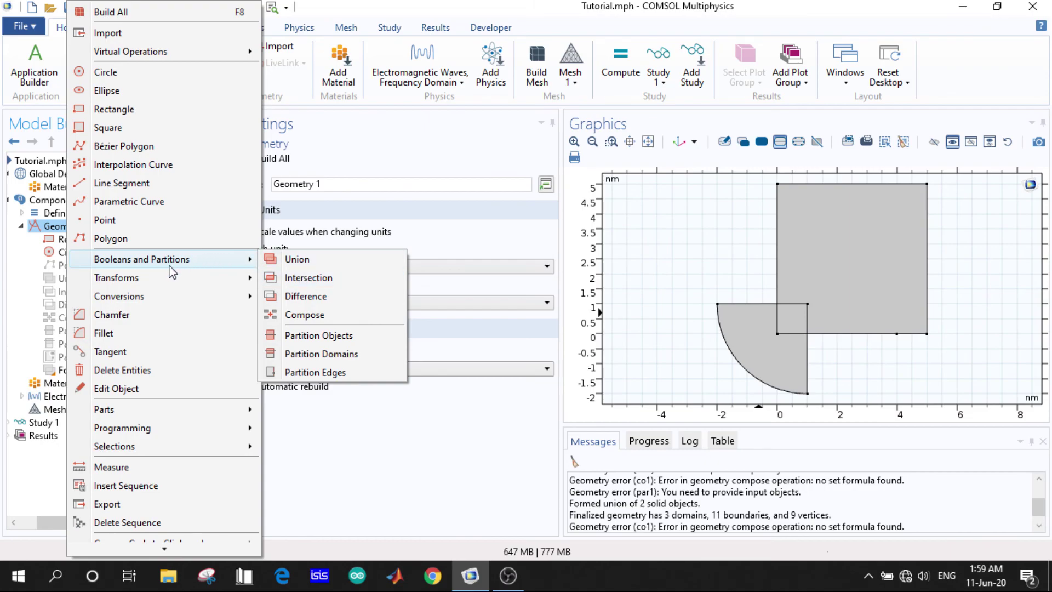
pyautogui.moveTo(170, 284)
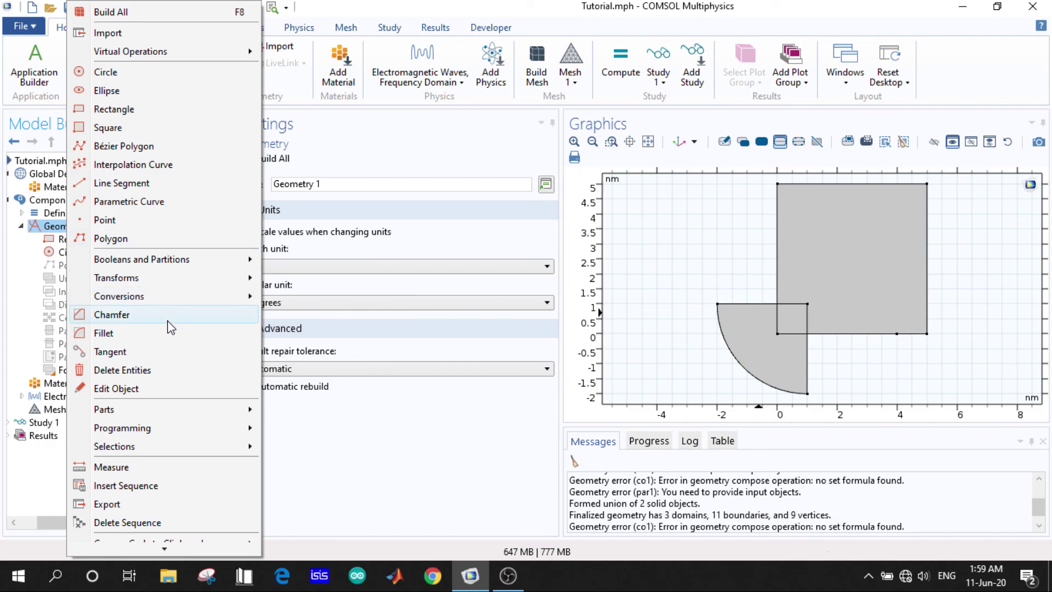
pyautogui.scroll(-3, 171, 327)
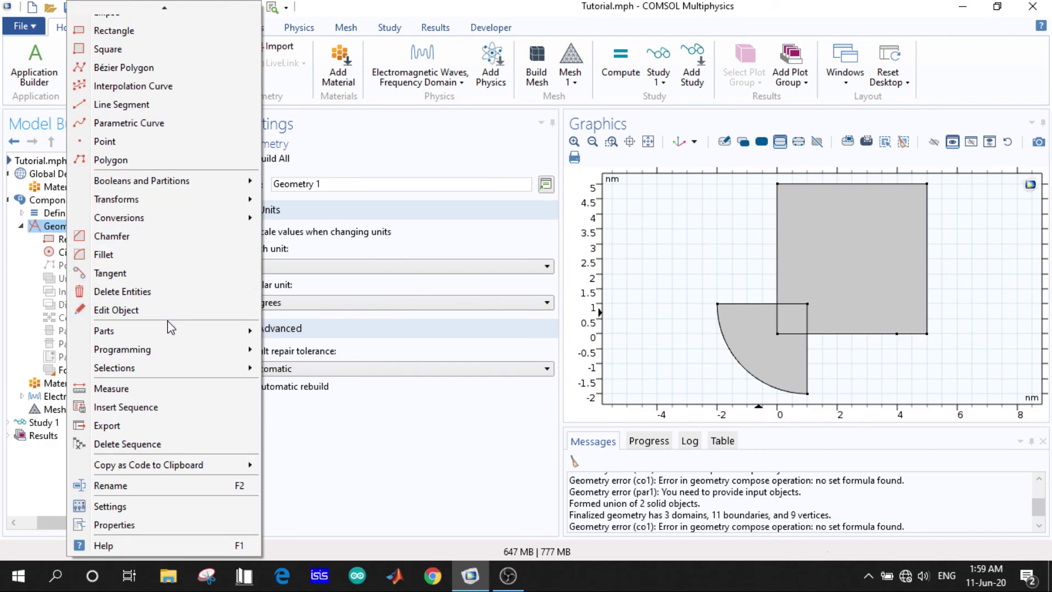
pyautogui.click(344, 464)
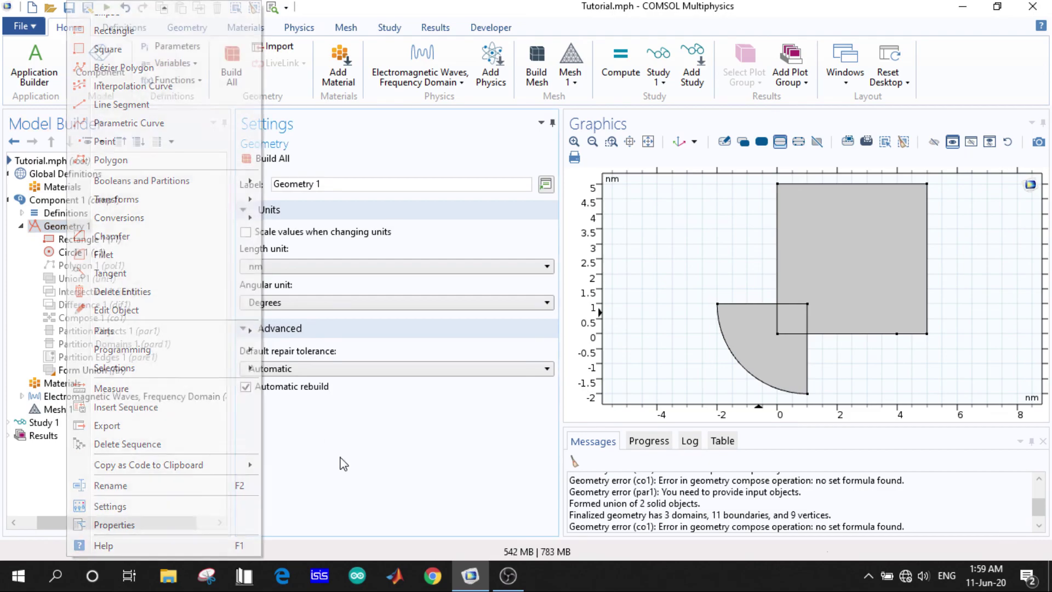